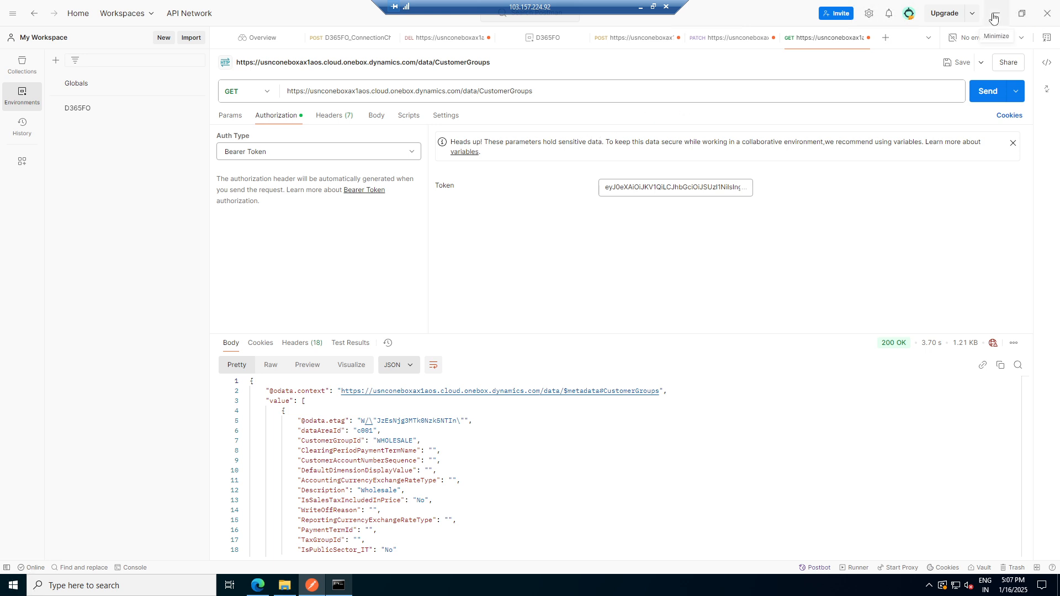
- Browse the presentation slides down to the CRUD operations slide
click(640, 7)
scroll(82, 450, down, 10)
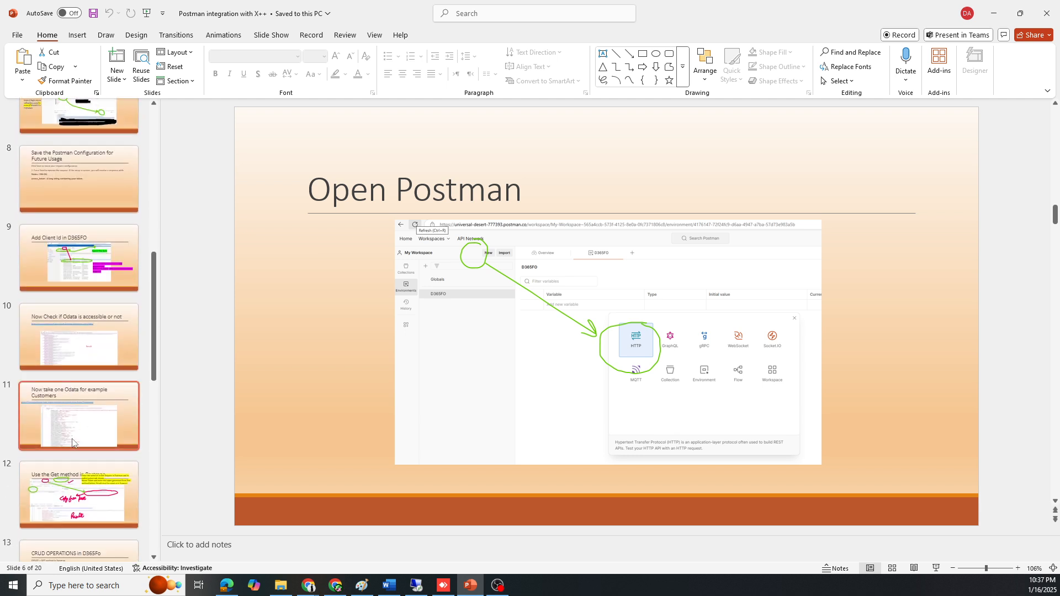
scroll(73, 436, down, 3)
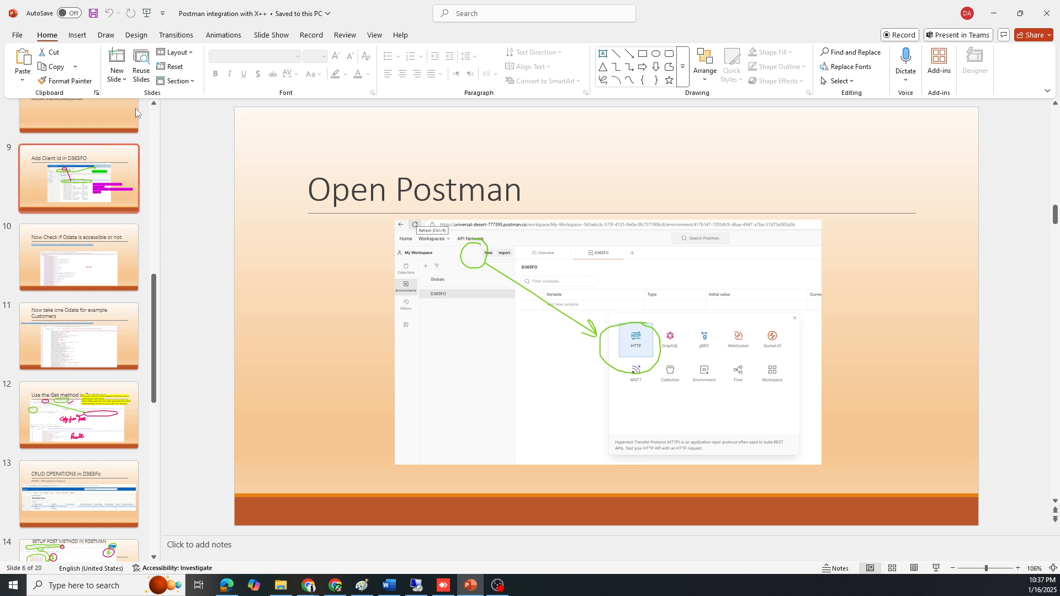
click(78, 494)
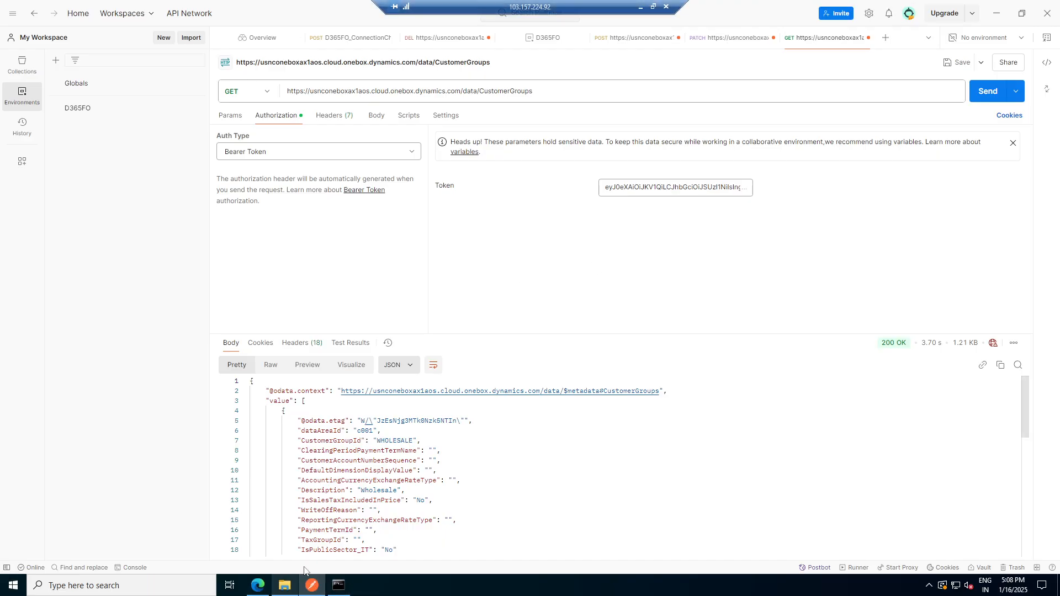
- Open the Accounts receivable module menu in Finance and Operations
click(257, 586)
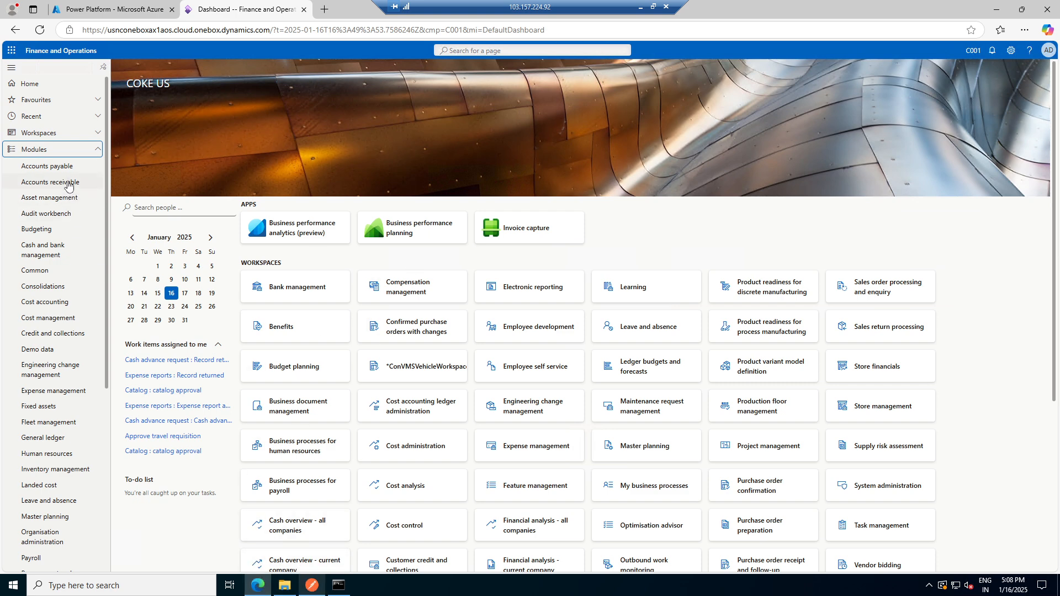
click(68, 182)
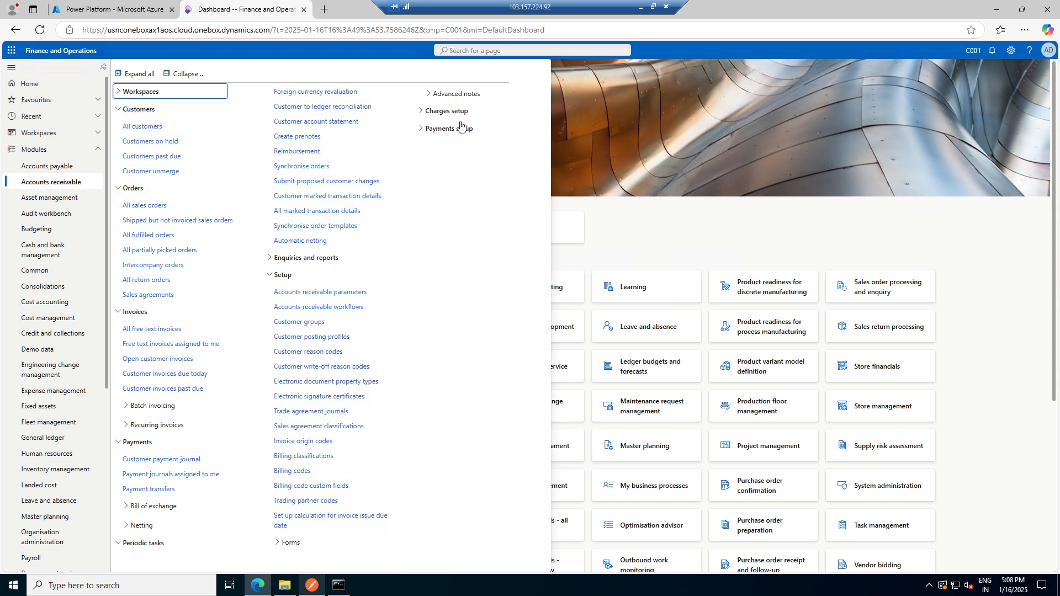
- Browse the slides back to the slide on checking whether OData is accessible
click(324, 9)
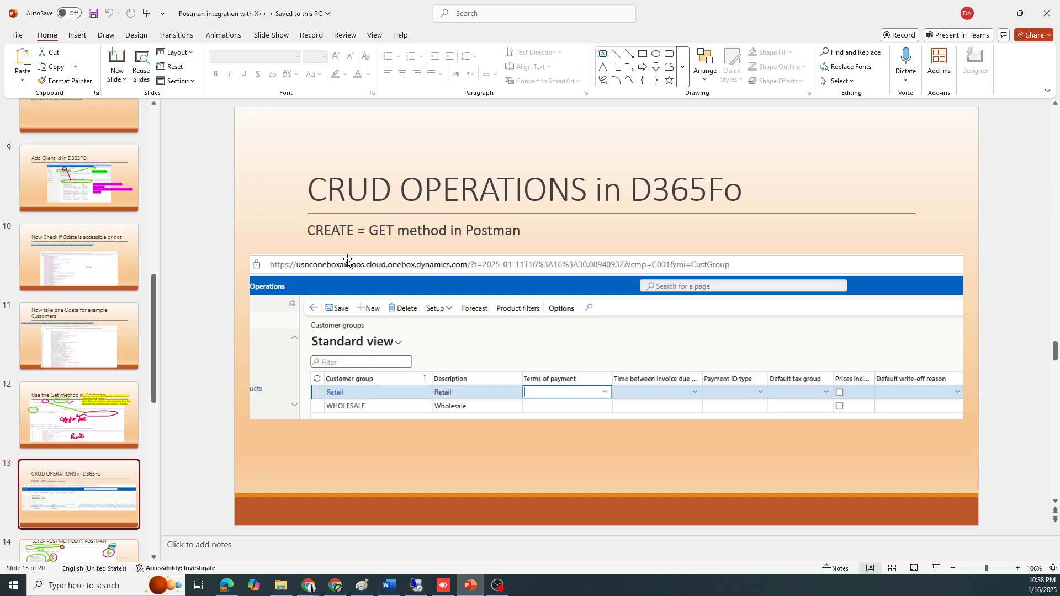
scroll(136, 261, up, 5)
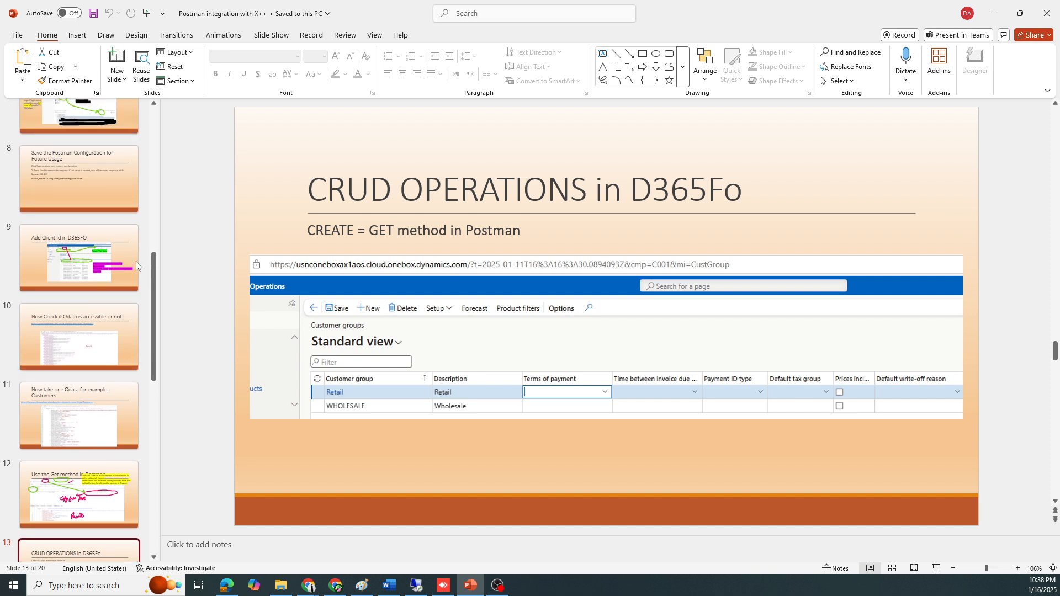
scroll(136, 260, up, 1)
click(79, 457)
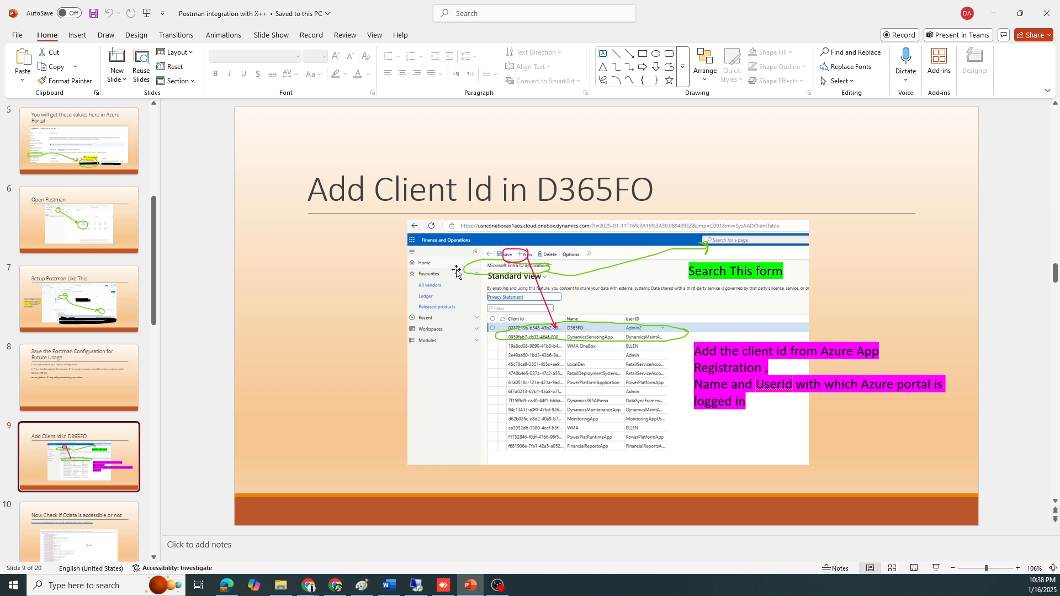
key(Down)
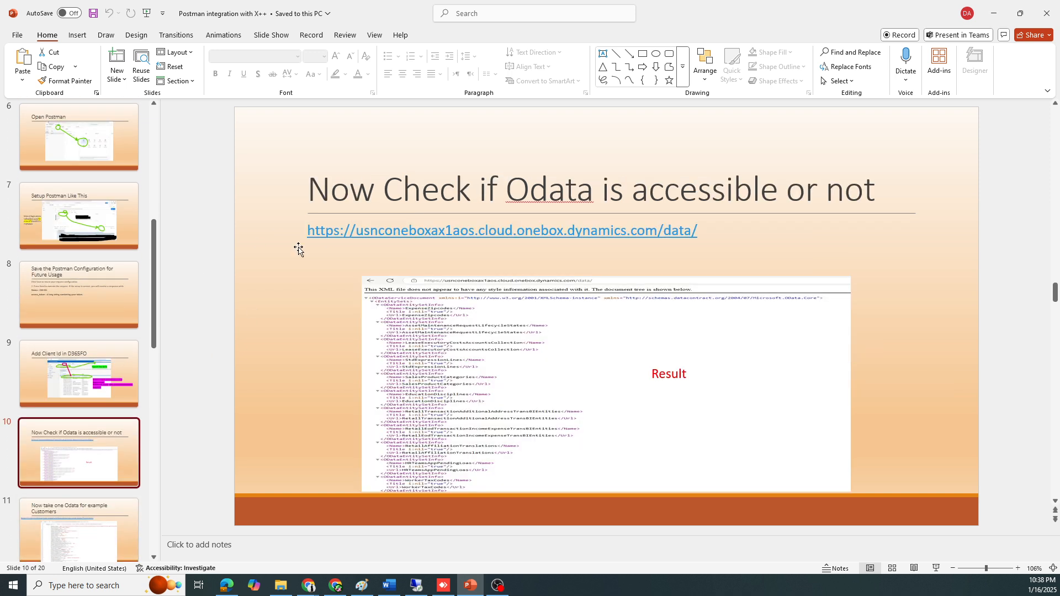
- Copy the OData data URL from the slide and open it in a new browser tab
drag(699, 227, 320, 230)
key(ctrl+c)
click(227, 585)
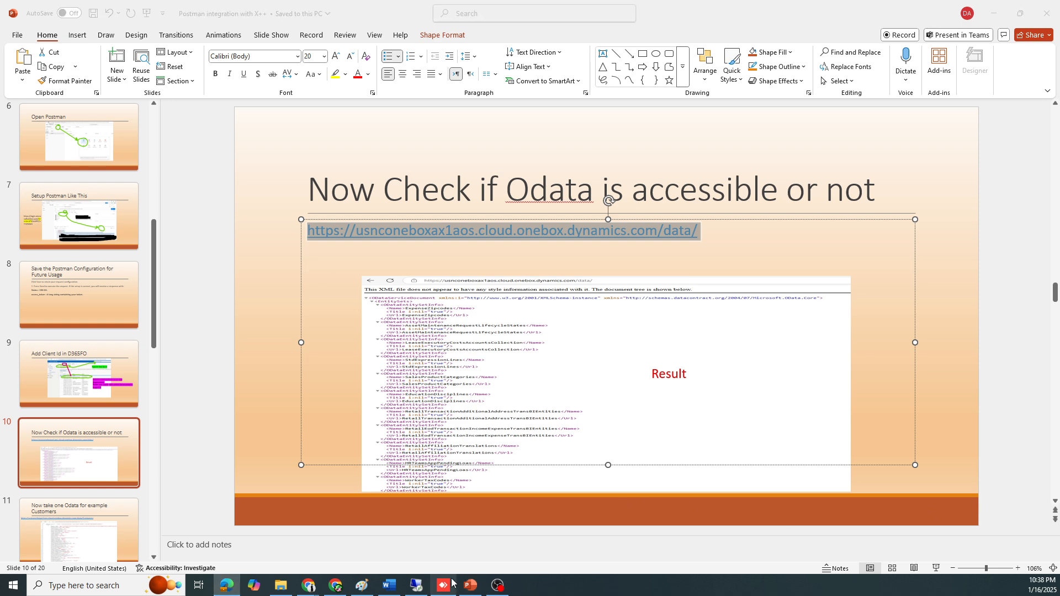
click(418, 585)
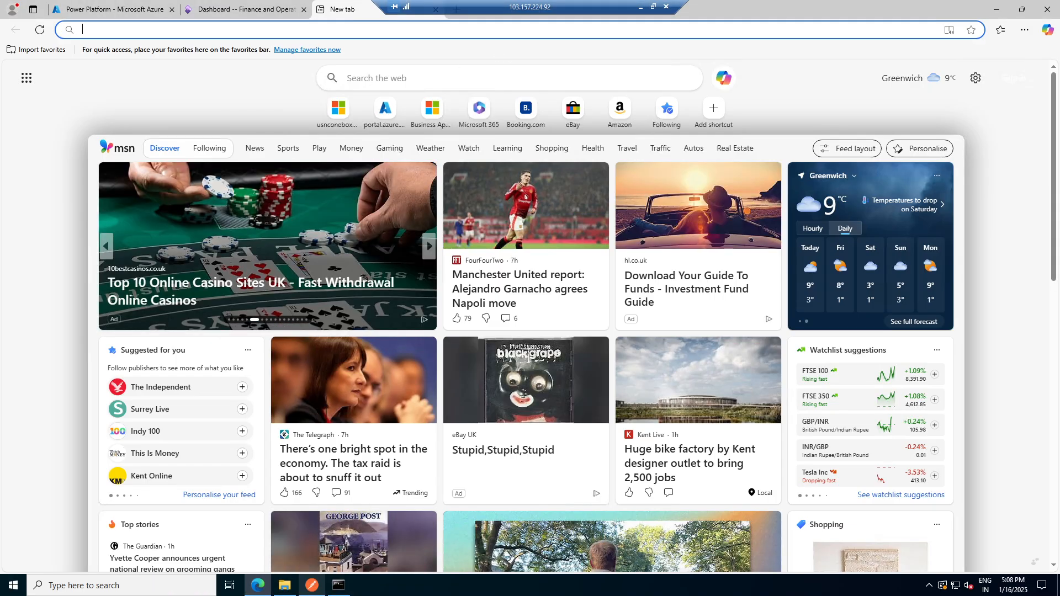
click(268, 30)
key(ctrl+v)
key(Return)
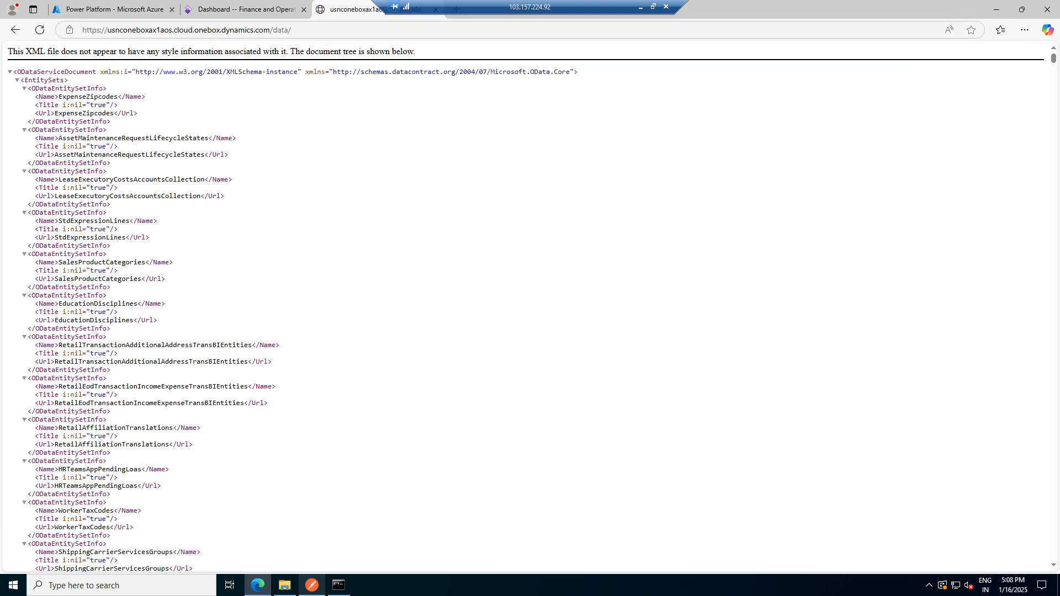
- Scroll through the list of OData entity sets
scroll(168, 255, down, 20)
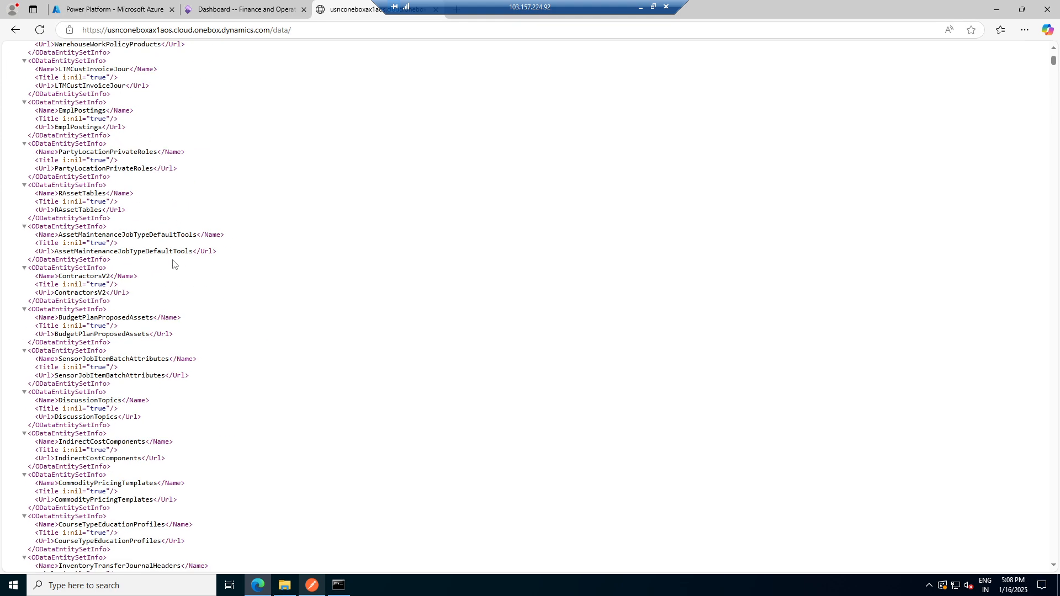
scroll(173, 265, down, 2)
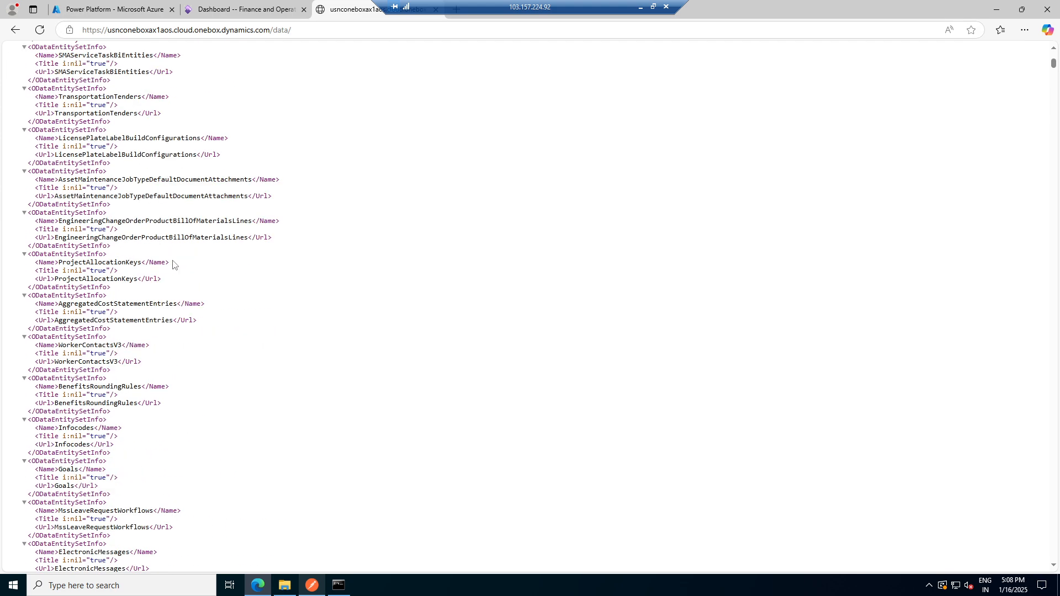
scroll(170, 276, down, 5)
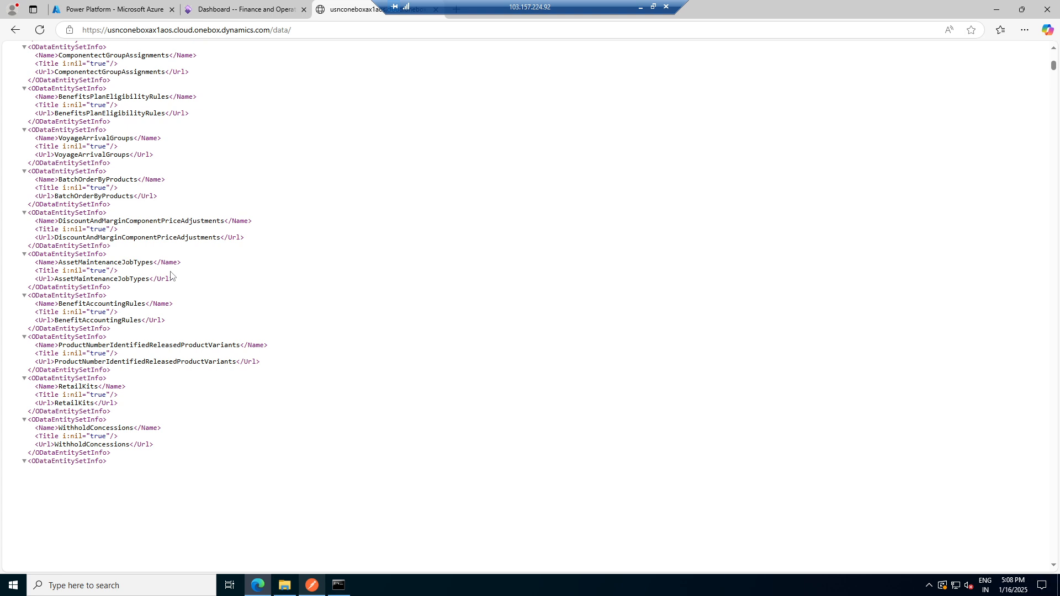
scroll(170, 276, down, 3)
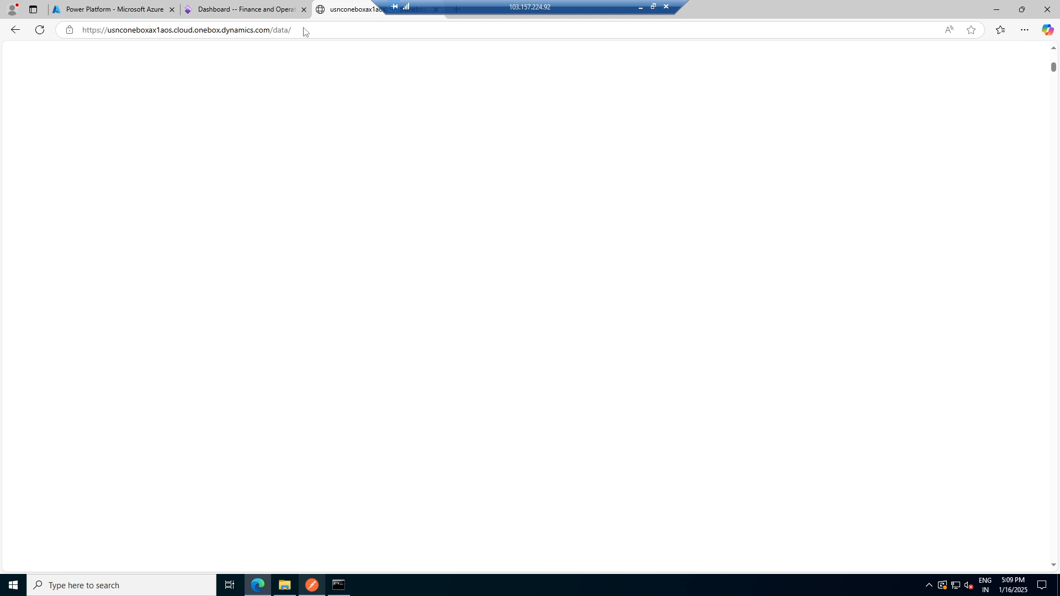
- Append CustomerGroups to the OData data URL to view the customer group records
key(ctrl+shift+Tab)
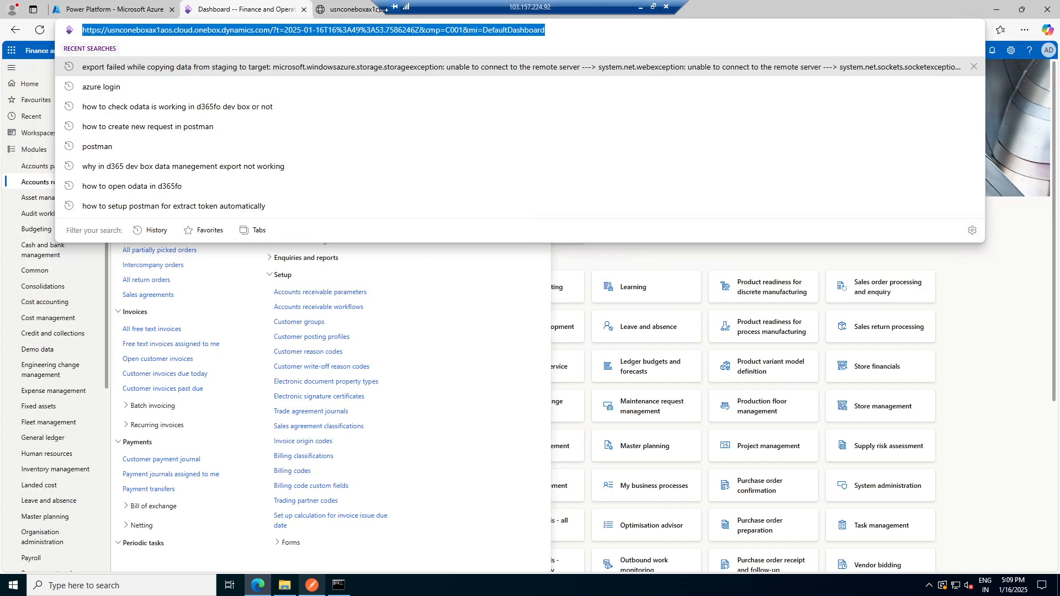
click(348, 6)
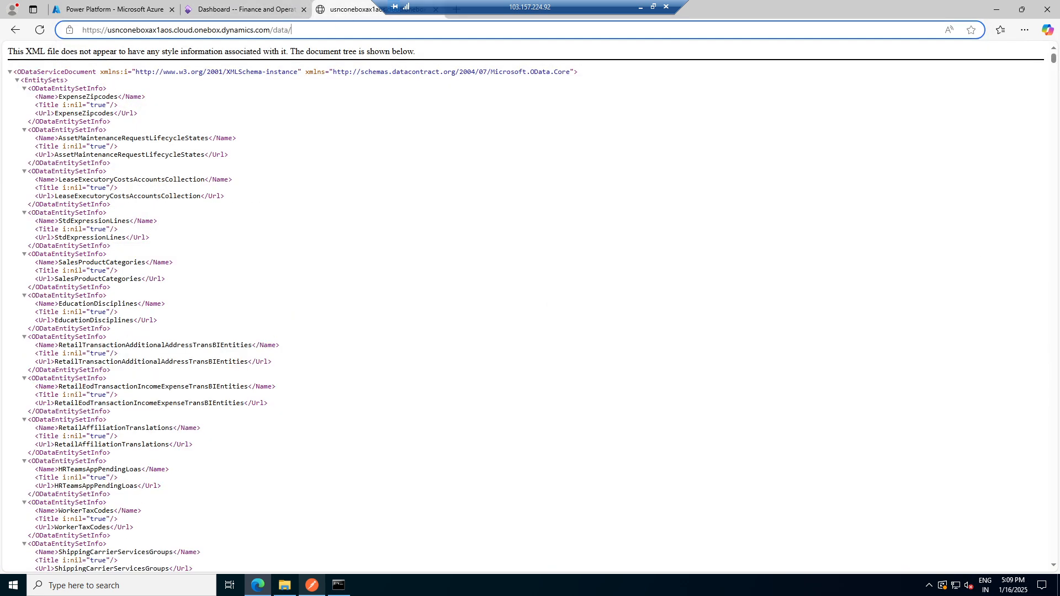
text(Cus)
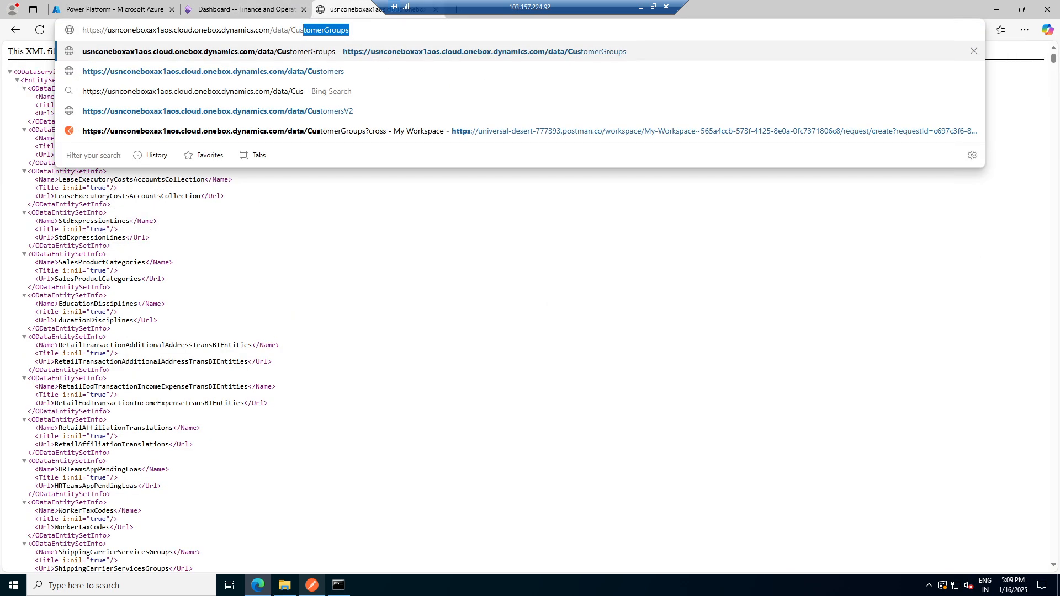
text(tomerGroups)
key(Return)
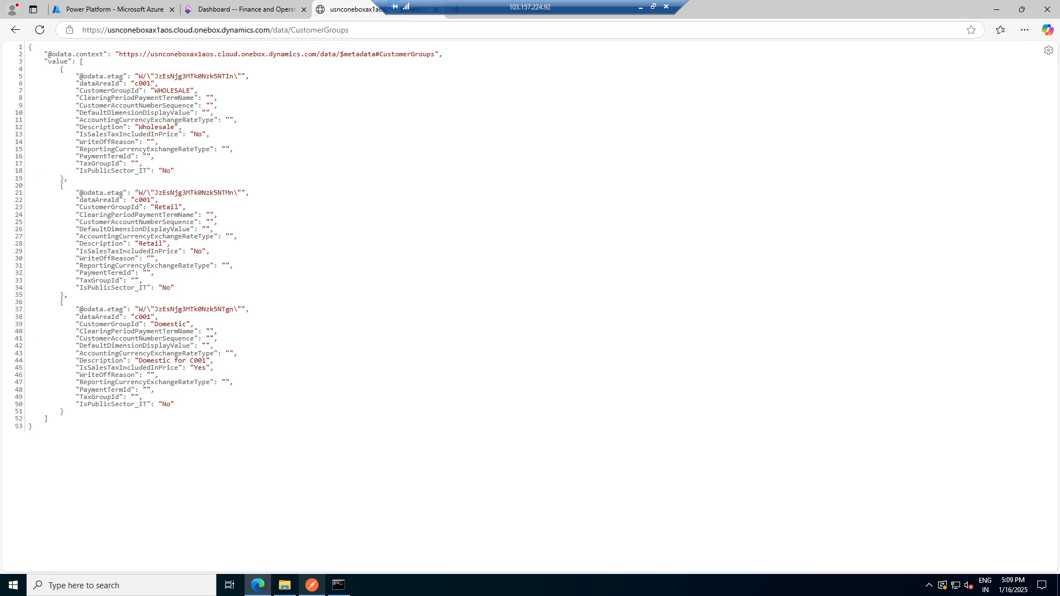
- Open the Customer groups setup page and compare it with the OData CustomerGroups results
click(243, 10)
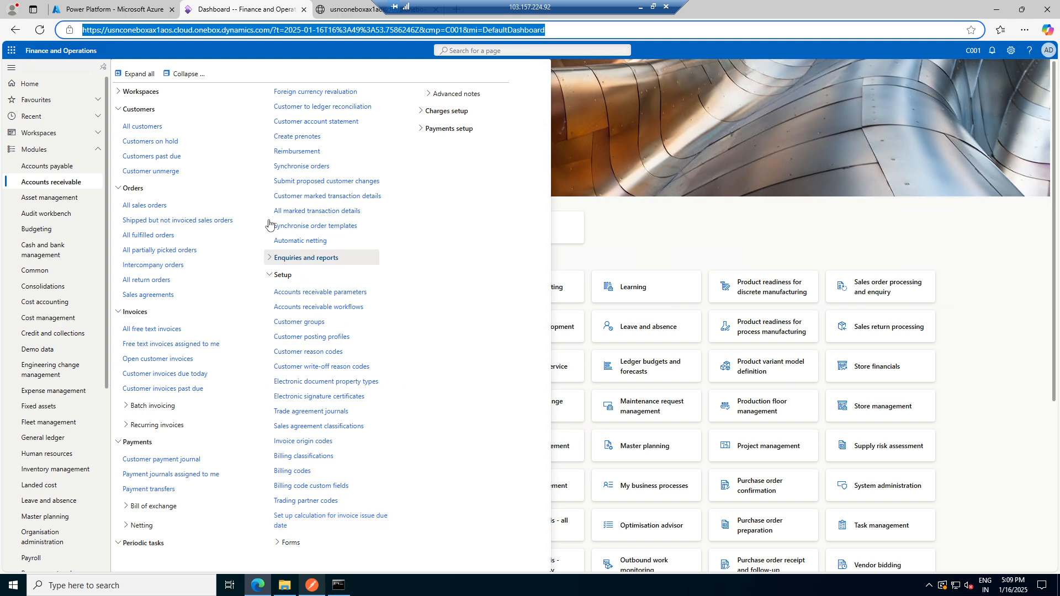
click(305, 323)
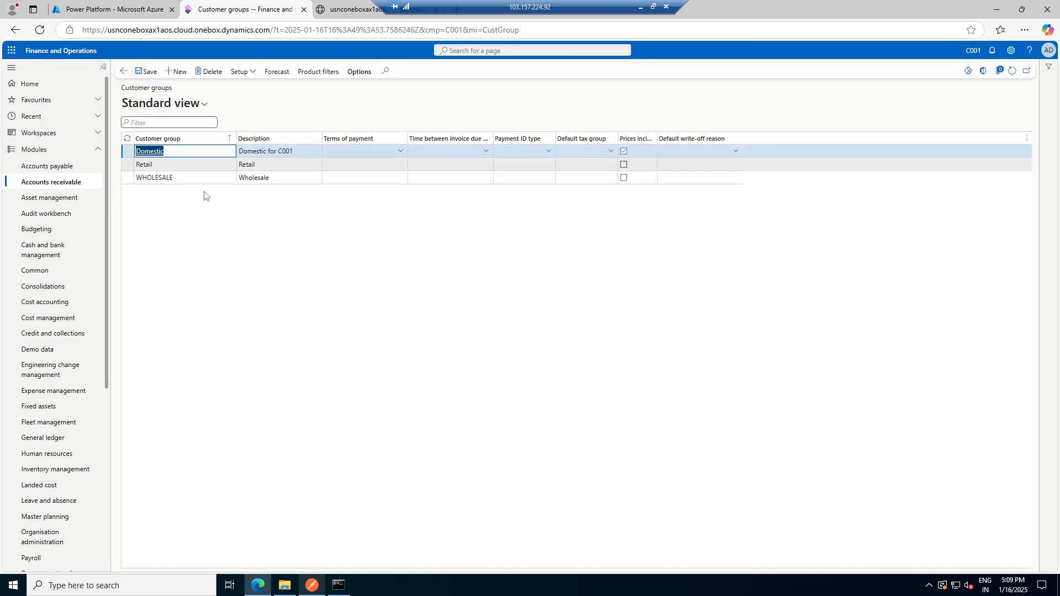
click(351, 11)
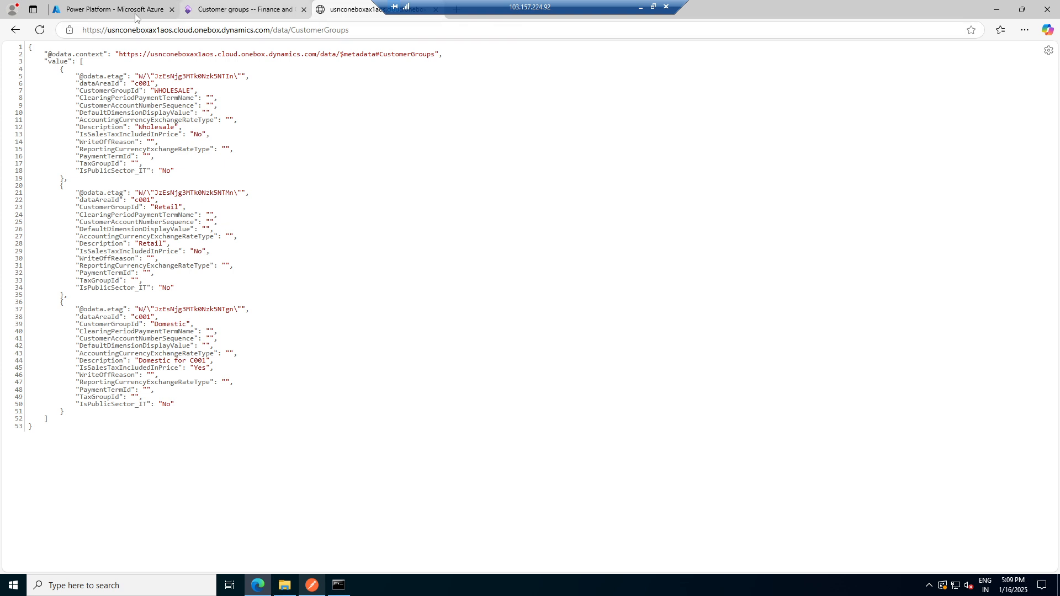
- Open the D365FO_ConnectionCheck token request in Postman
click(312, 585)
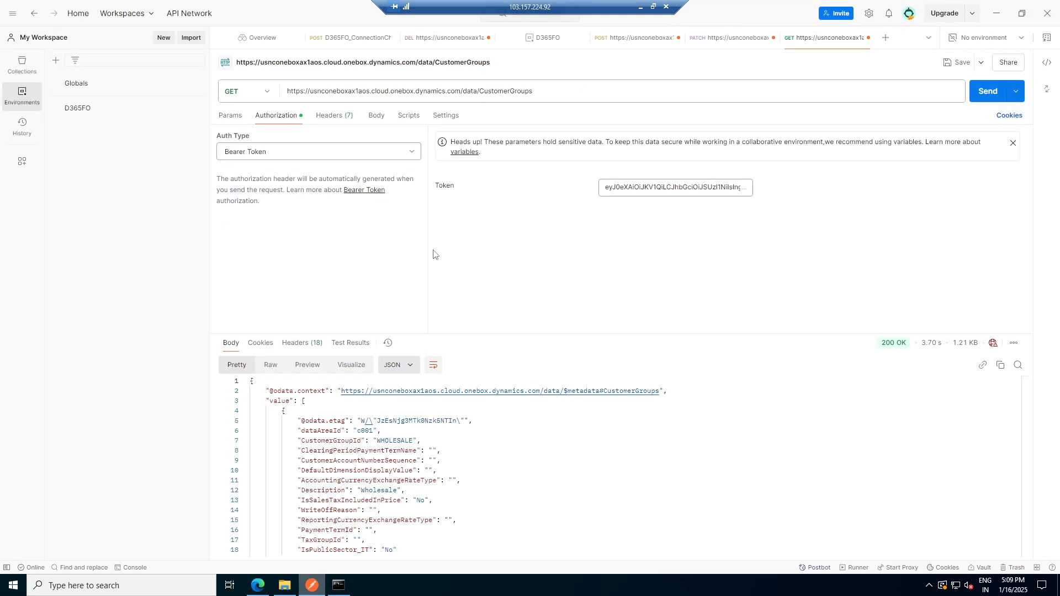
scroll(359, 469, down, 2)
scroll(359, 470, up, 2)
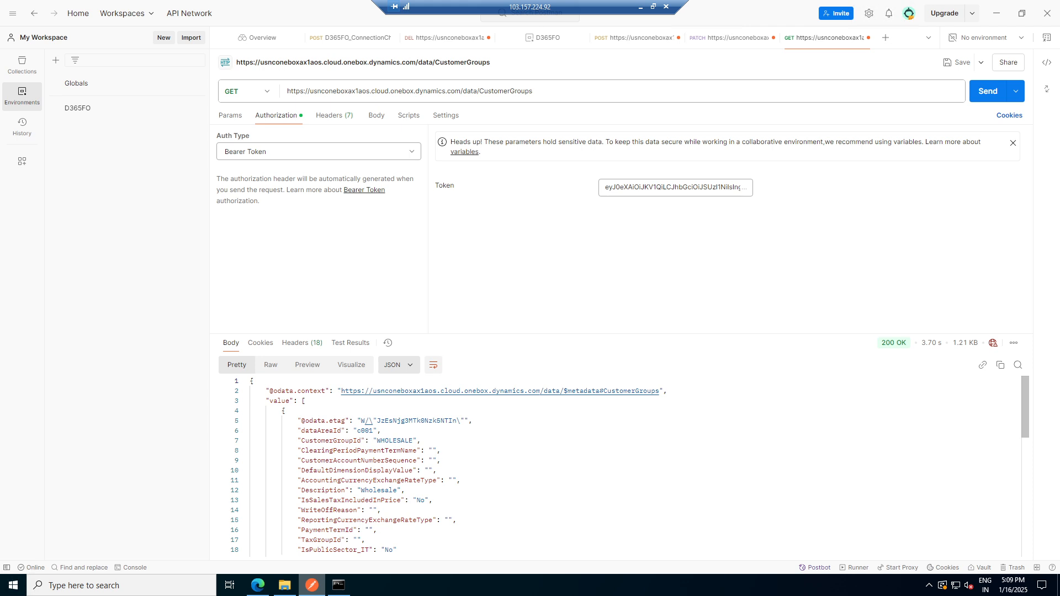
click(343, 43)
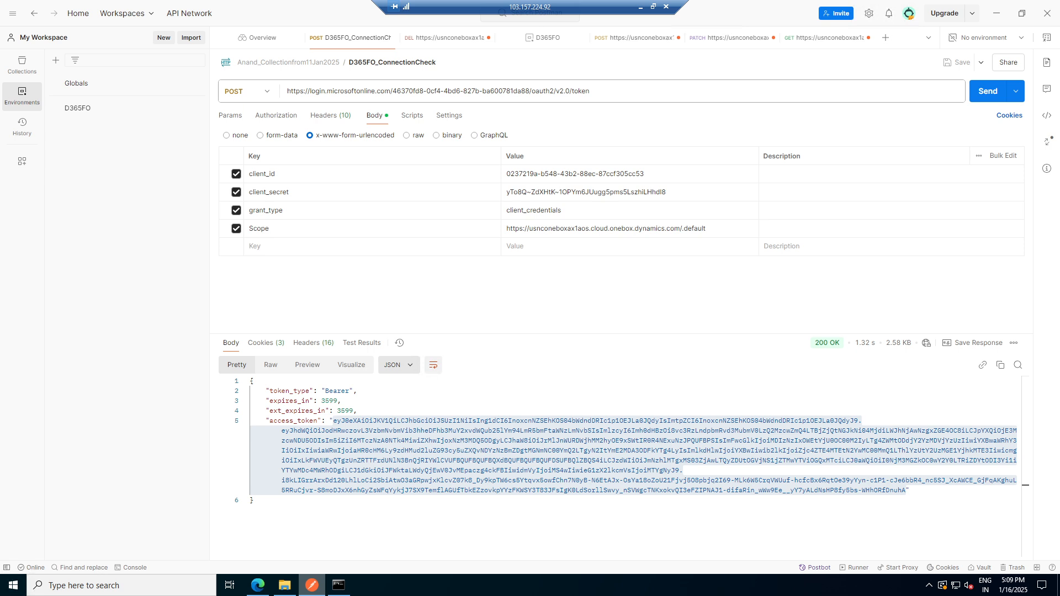
- Send the token request to obtain a new access token
click(640, 7)
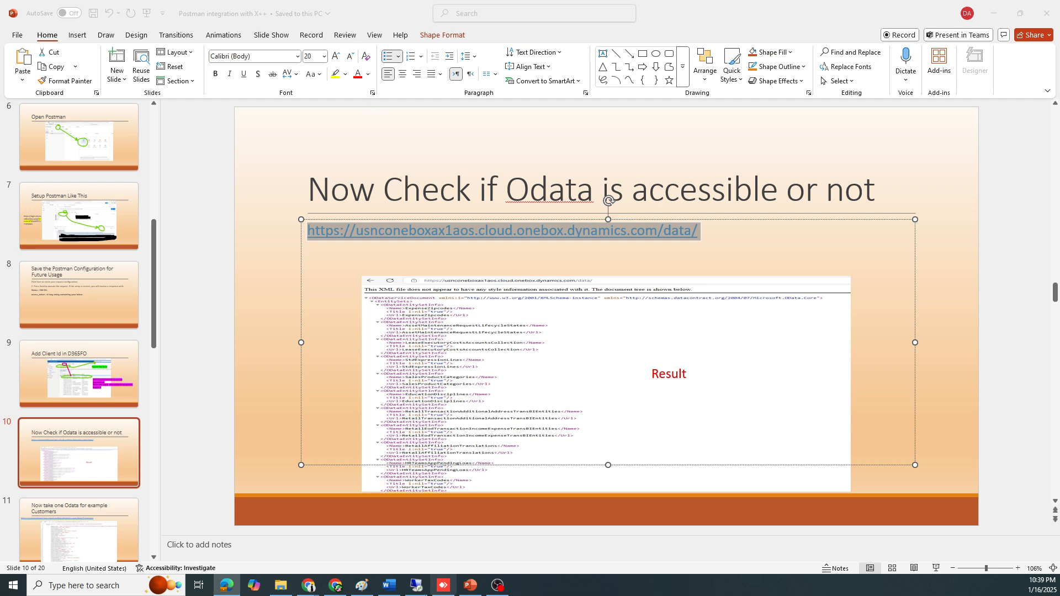
click(419, 591)
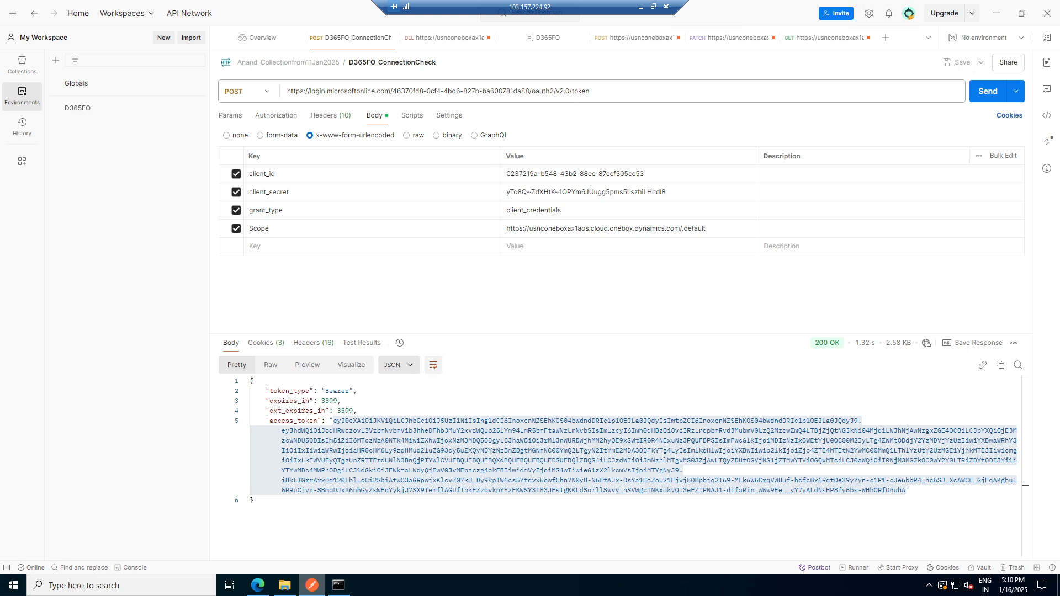
click(991, 92)
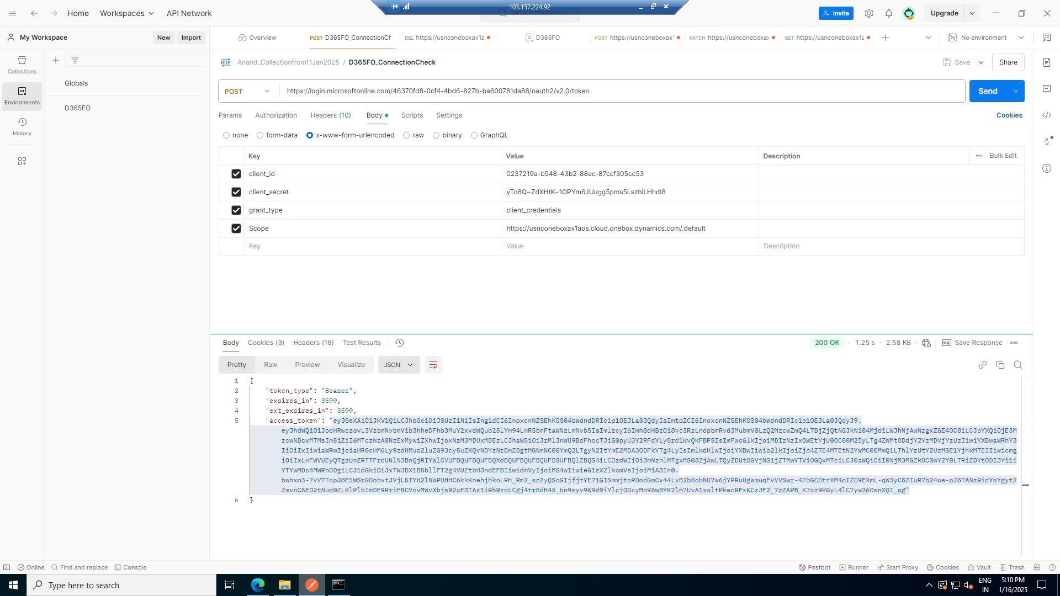
- Copy the new access token and paste it as the bearer token of the CustomerGroups GET request
click(333, 421)
drag(333, 420, 871, 490)
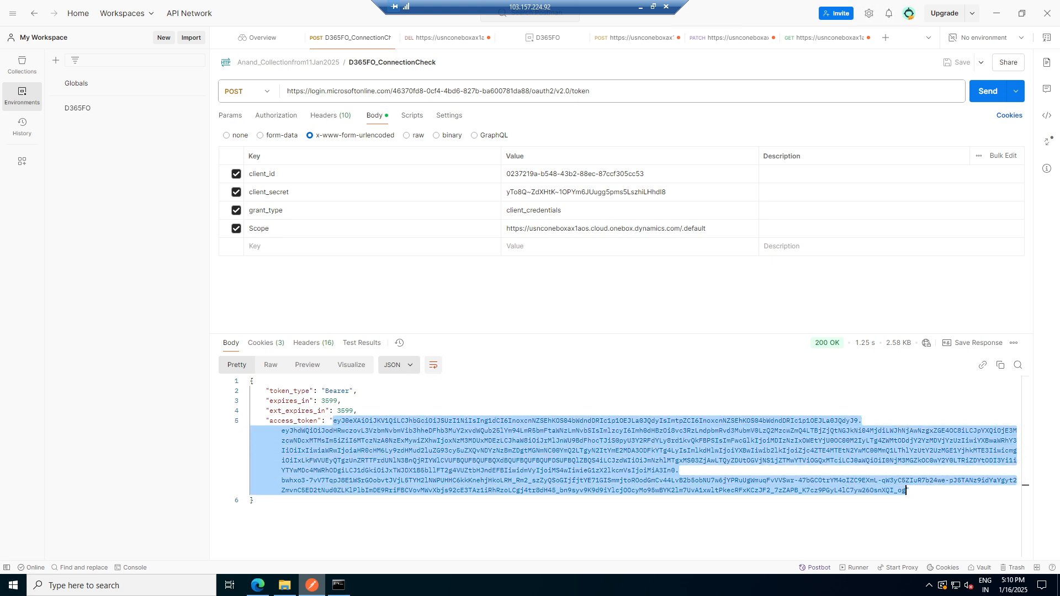
click(822, 40)
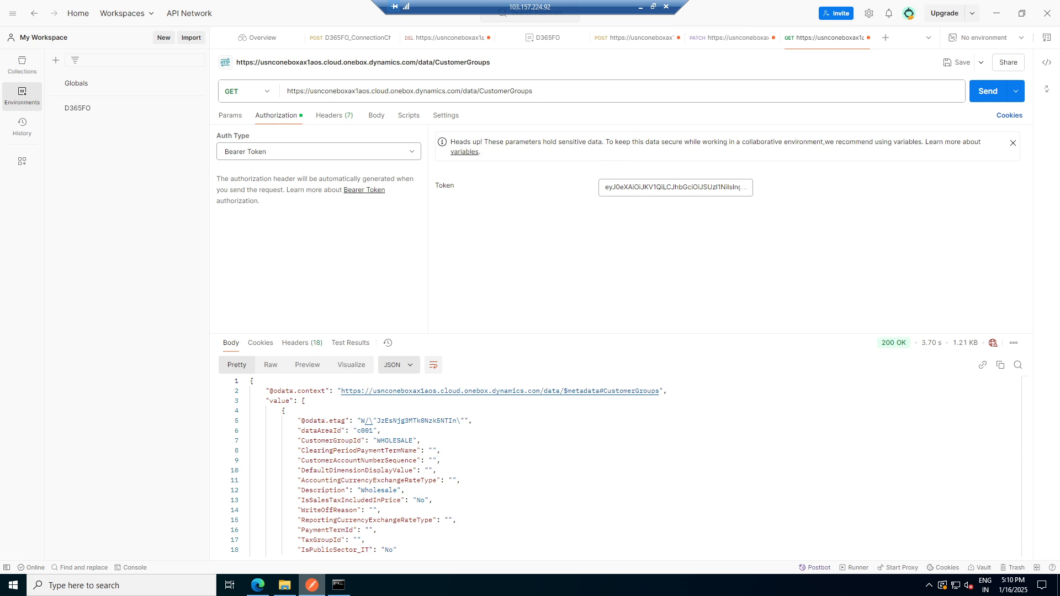
click(684, 194)
key(ctrl+a)
key(BackSpace)
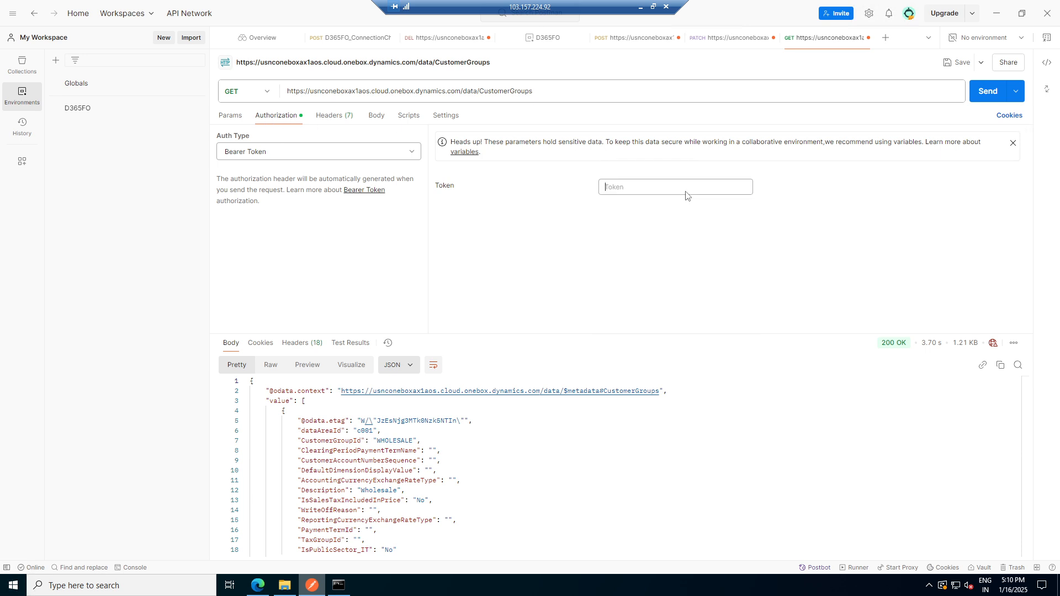
key(ctrl+v)
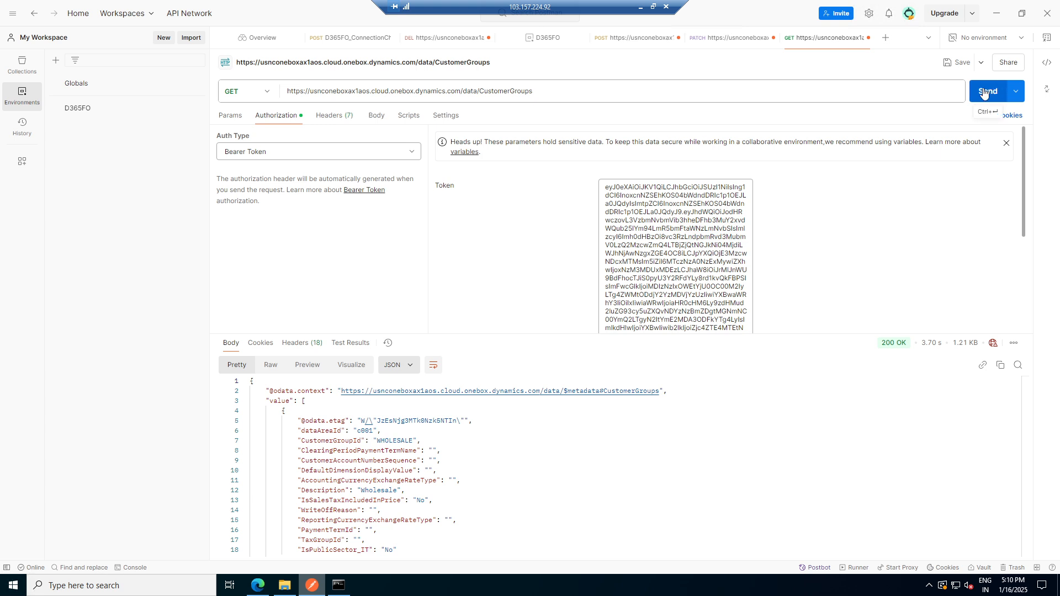
- Send the CustomerGroups GET request and scroll through the returned records
click(985, 94)
click(984, 94)
scroll(607, 463, down, 3)
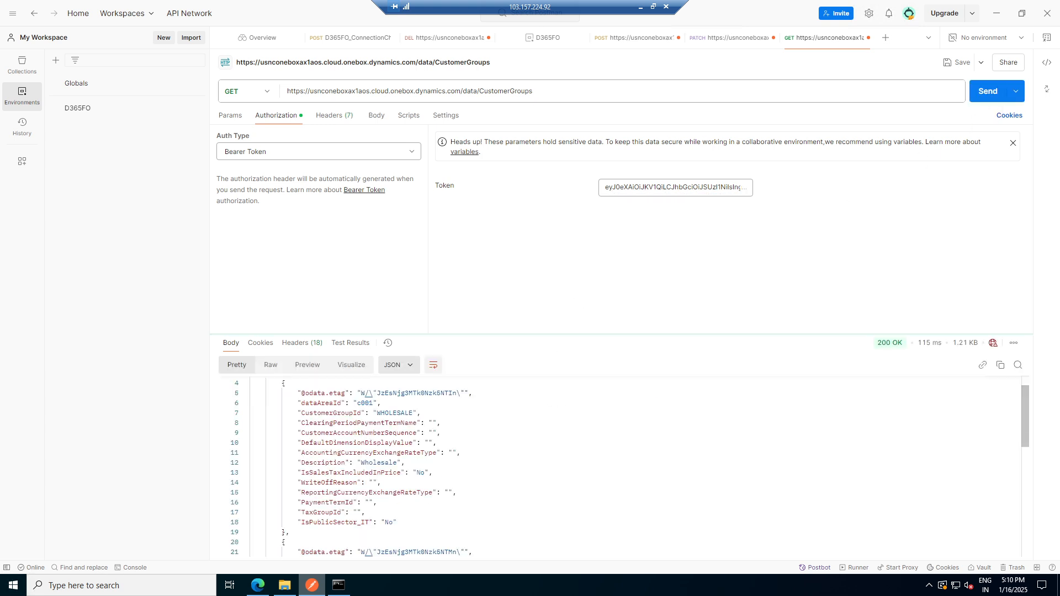
scroll(616, 466, down, 3)
scroll(615, 466, down, 5)
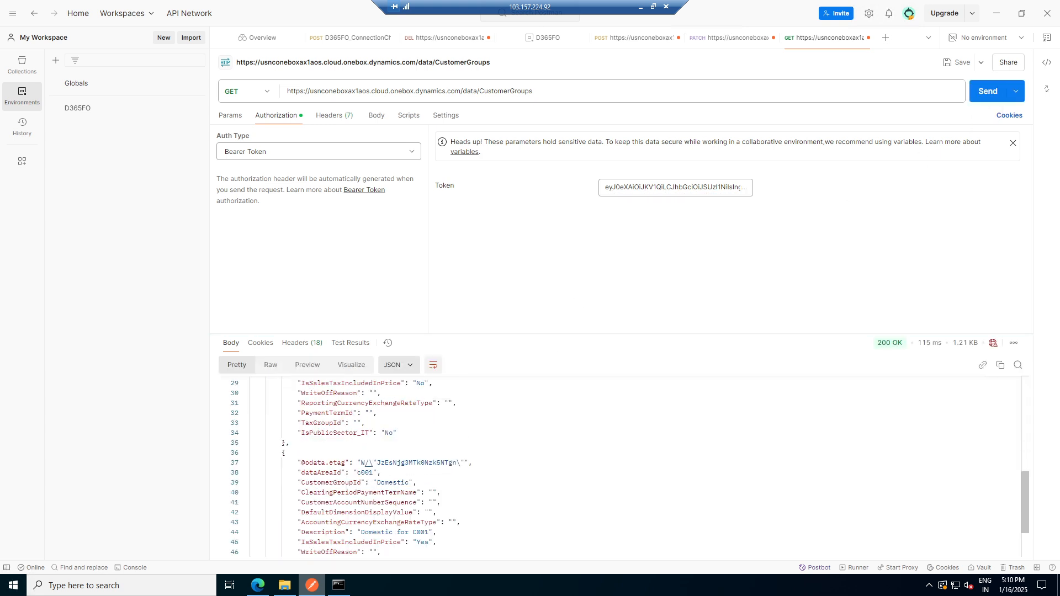
scroll(615, 466, up, 8)
scroll(615, 466, up, 4)
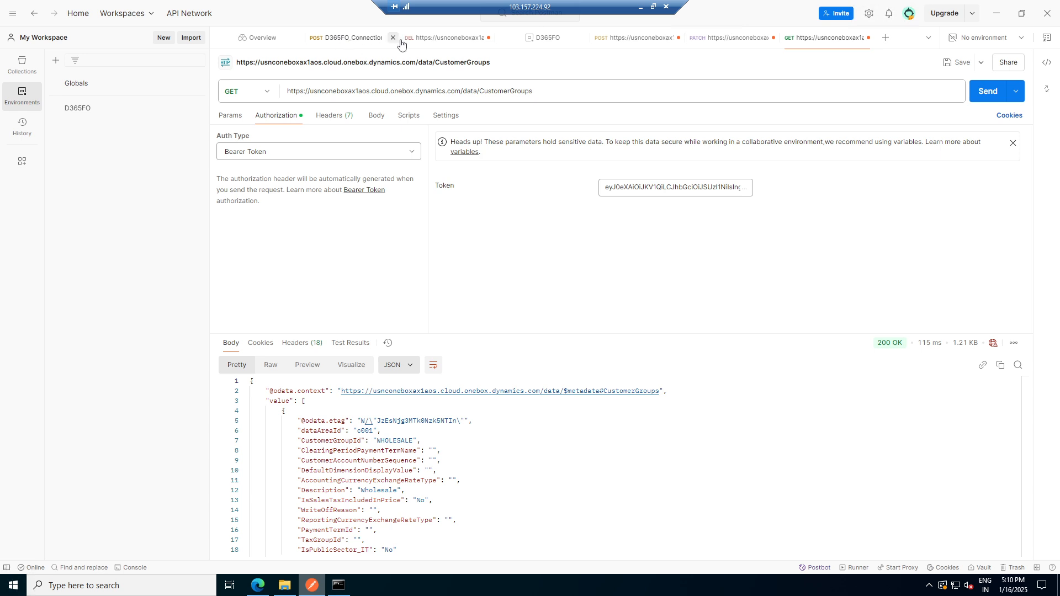
- Switch the CustomerGroups request method to POST and set its body to raw JSON
click(264, 95)
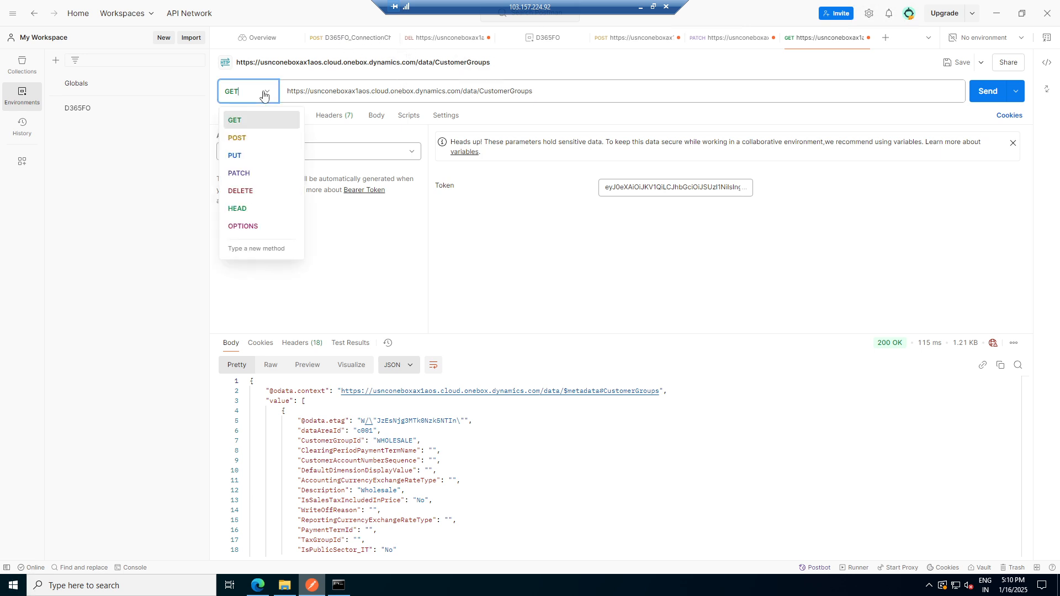
click(241, 142)
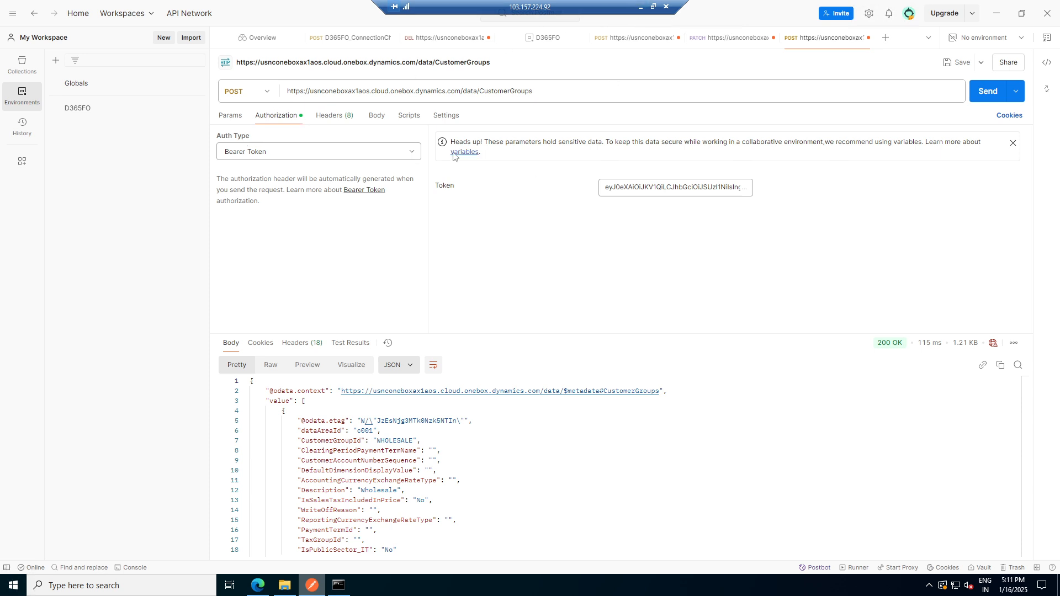
click(376, 116)
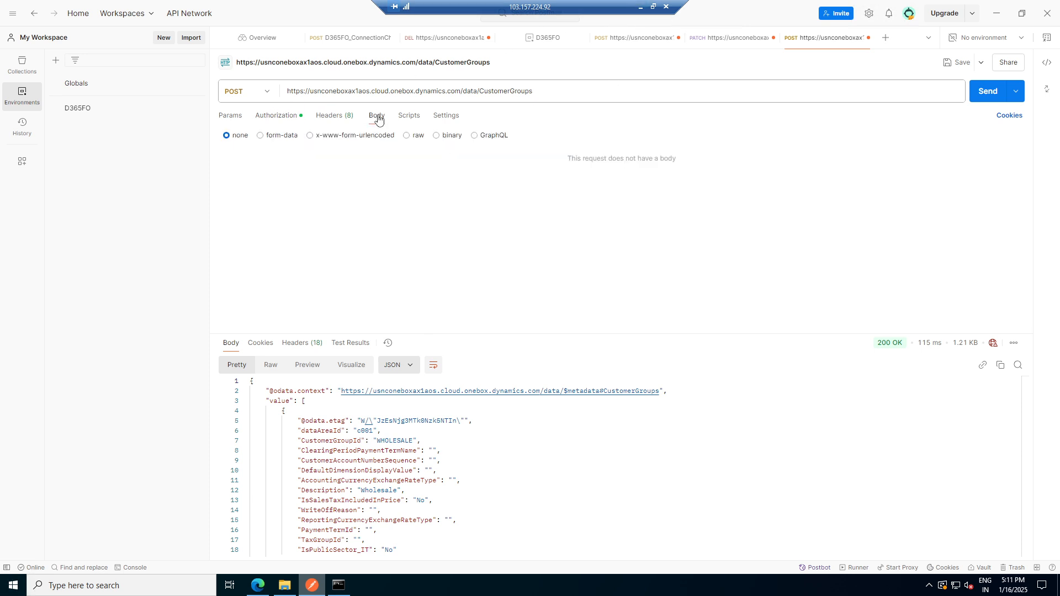
click(407, 136)
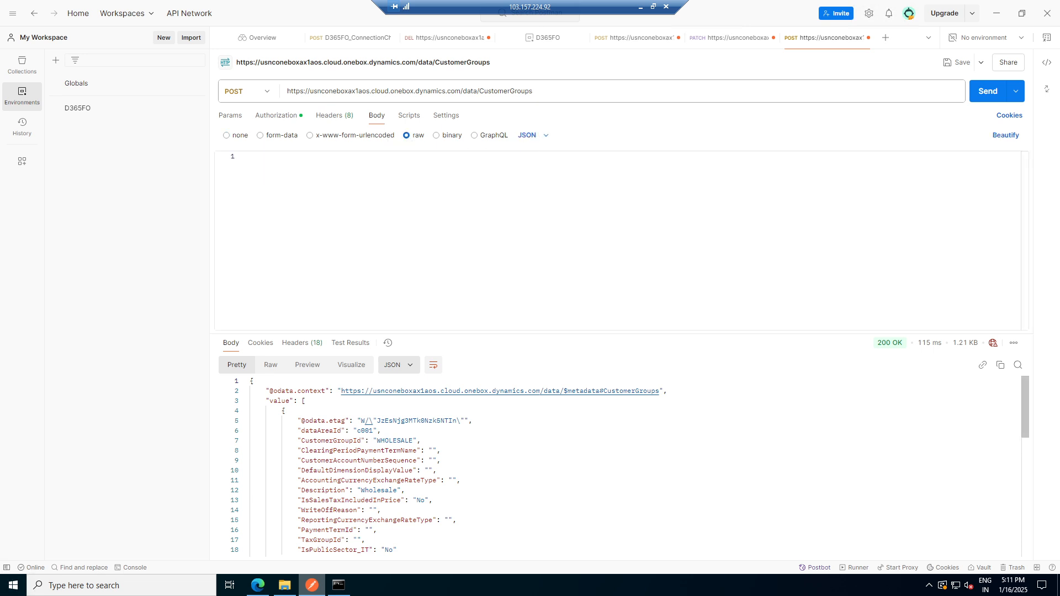
- Review the POST setup slide in the tutorial presentation, then return to the remote session
click(639, 10)
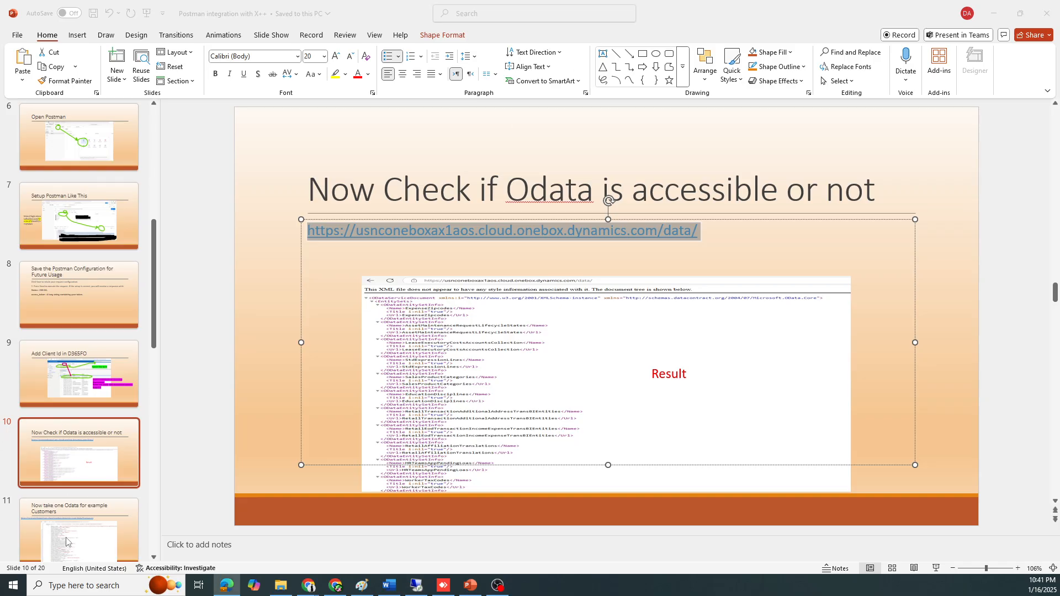
click(83, 452)
scroll(83, 453, down, 5)
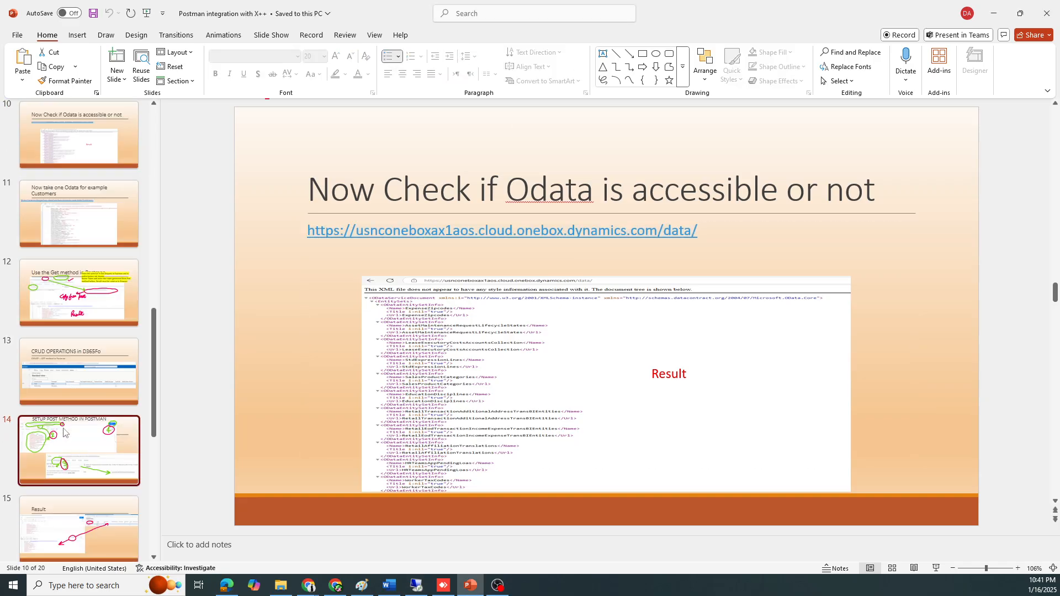
click(66, 433)
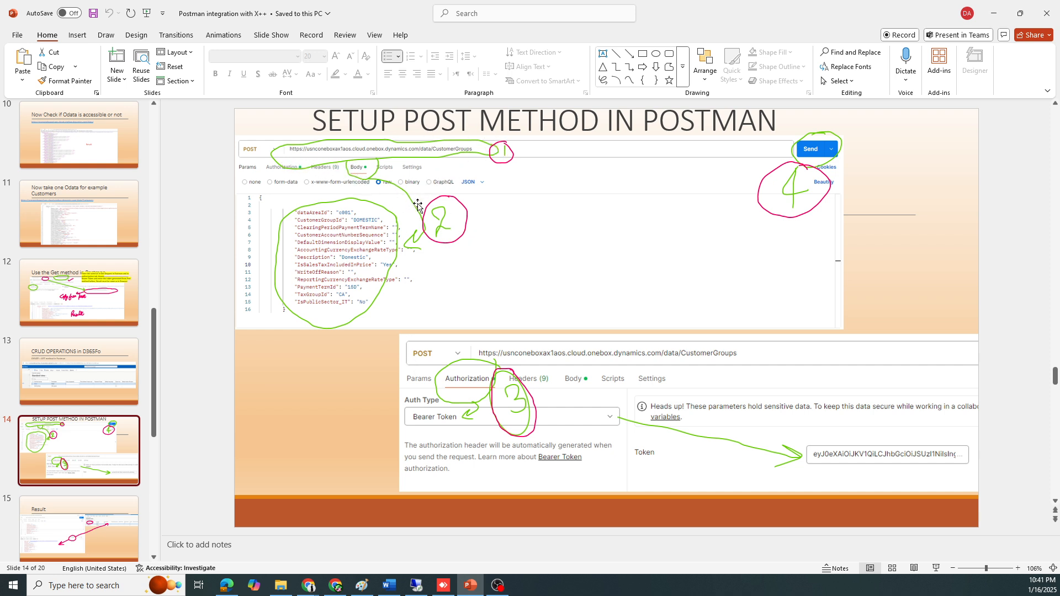
click(445, 587)
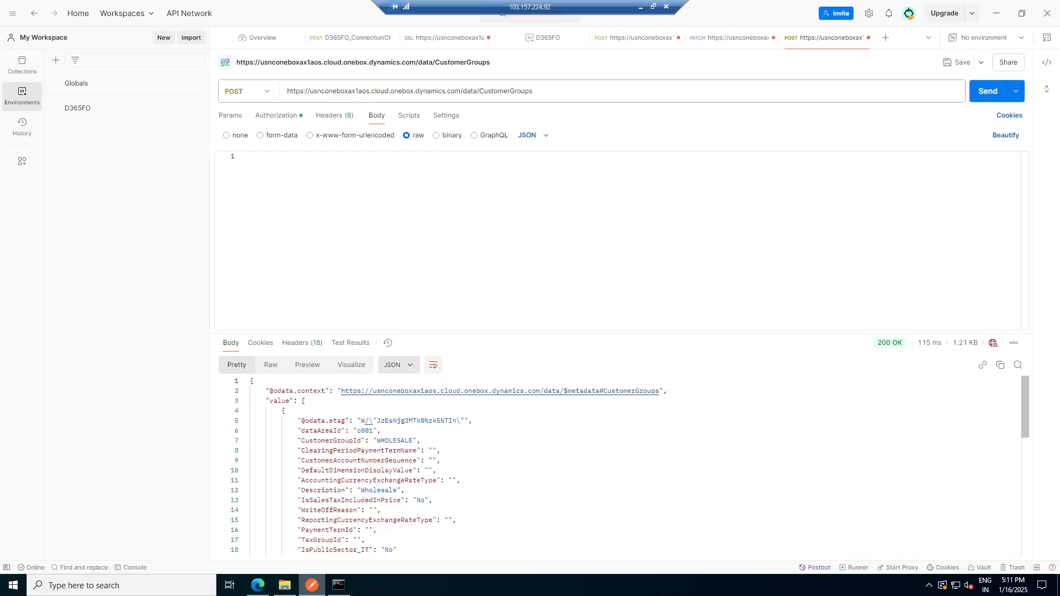
- Copy the first customer group record from the response and paste it into the request body
mouse_move(285, 411)
mouse_down()
mouse_move(303, 431)
mouse_move(301, 555)
mouse_move(303, 379)
mouse_move(294, 440)
mouse_move(301, 558)
mouse_move(285, 428)
mouse_up()
key(ctrl+c)
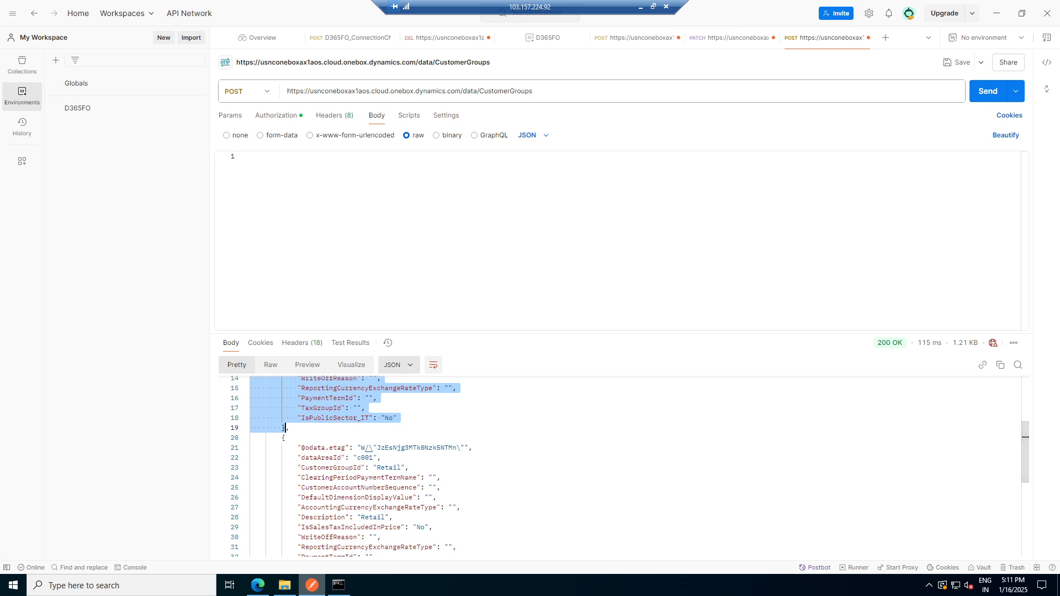
click(277, 158)
key(ctrl+v)
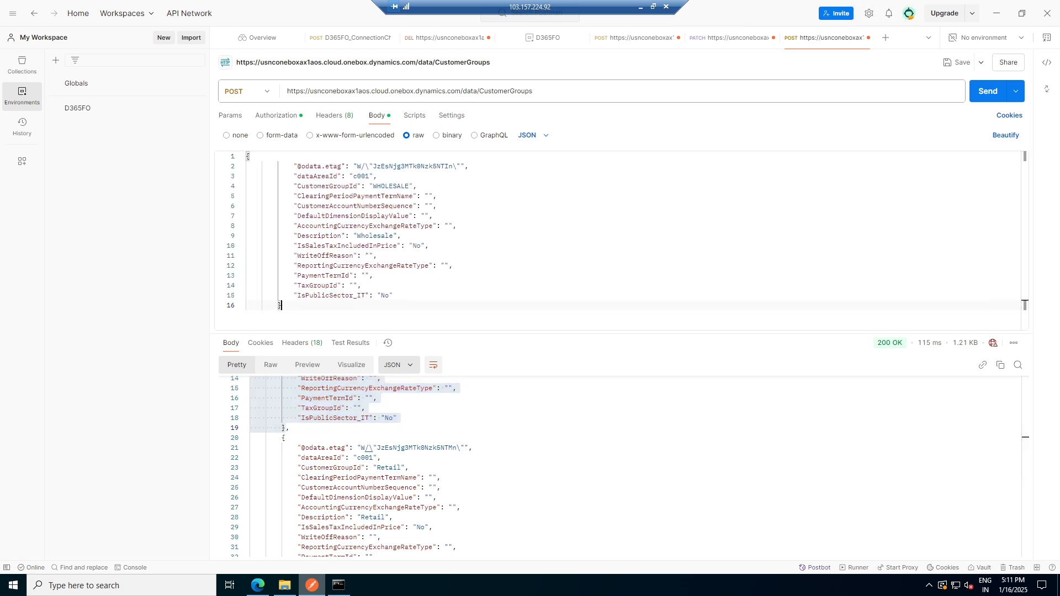
- Set both the CustomerGroupId and the Description of the pasted record to Overseas
double_click(407, 186)
key(Right)
key(BackSpace)
key(BackSpace)
key(BackSpace)
key(BackSpace)
key(BackSpace)
key(BackSpace)
key(BackSpace)
key(BackSpace)
key(BackSpace)
text(Overseas)
double_click(397, 186)
key(ctrl+c)
double_click(374, 236)
key(ctrl+v)
- Set IsSalesTaxIncludedInPrice to Yes in the request body
click(420, 245)
double_click(417, 245)
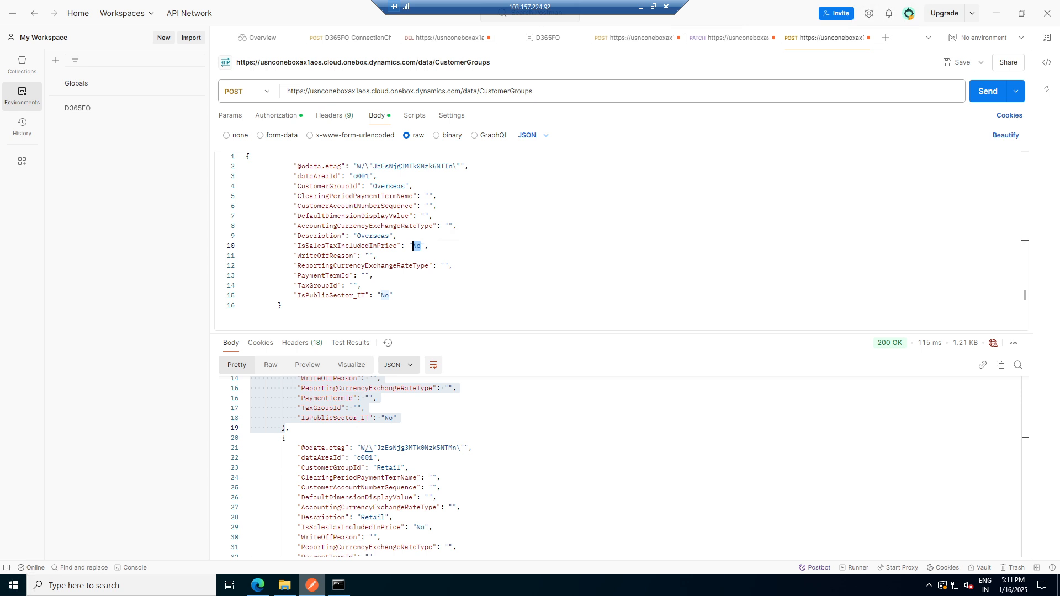
text(Yes)
click(393, 296)
- Check the available Terms of payment codes in the Customer groups form and the browser OData list
click(257, 585)
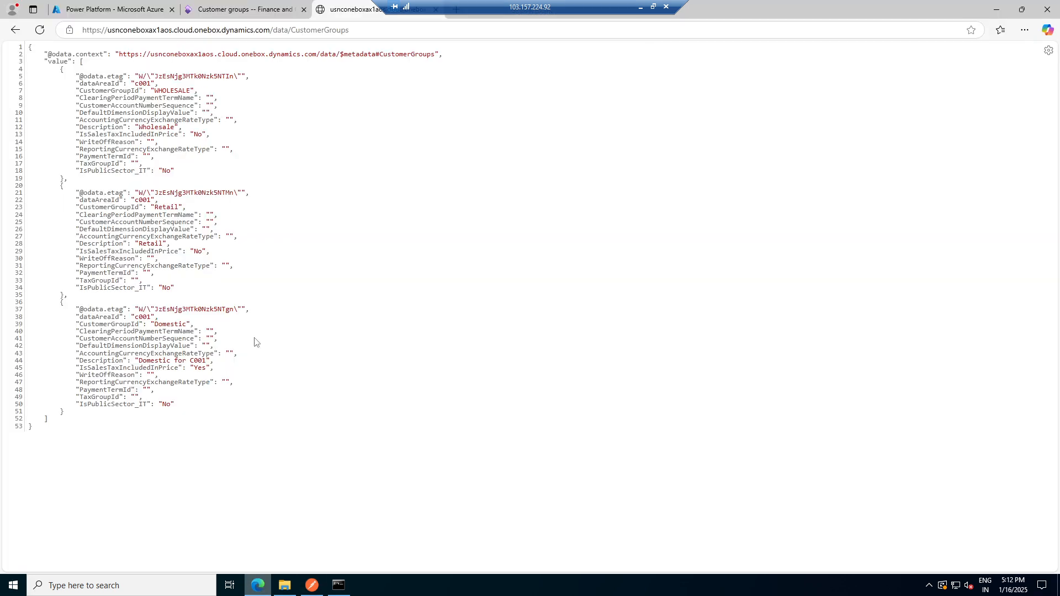
click(233, 6)
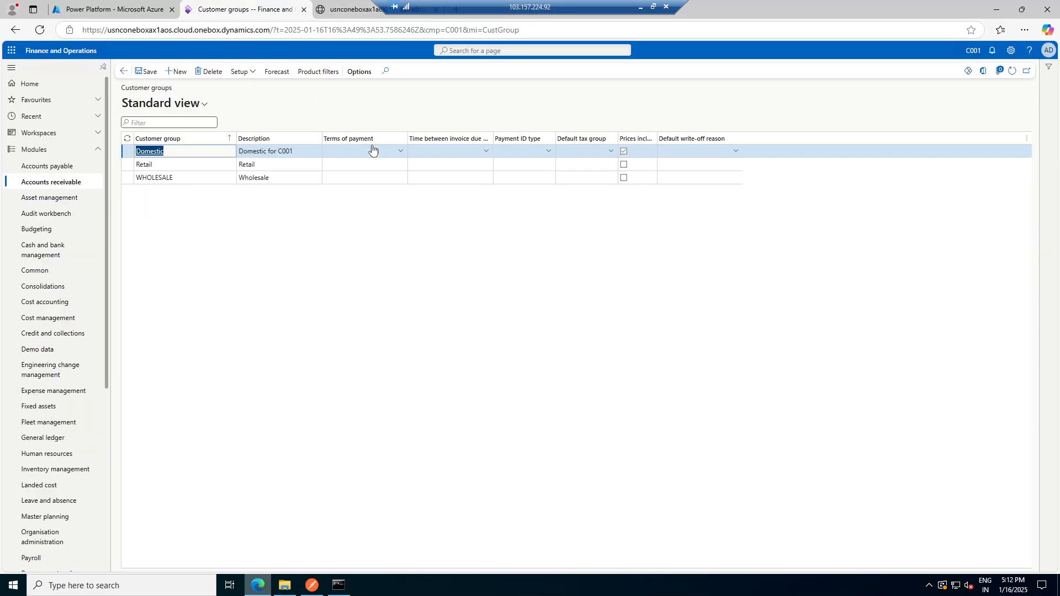
click(401, 151)
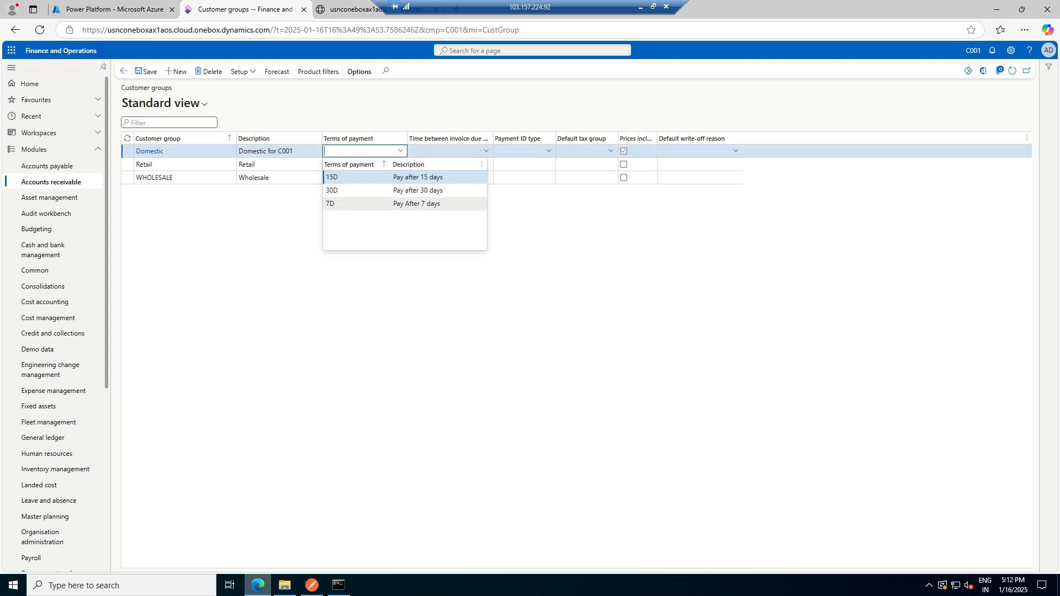
click(366, 11)
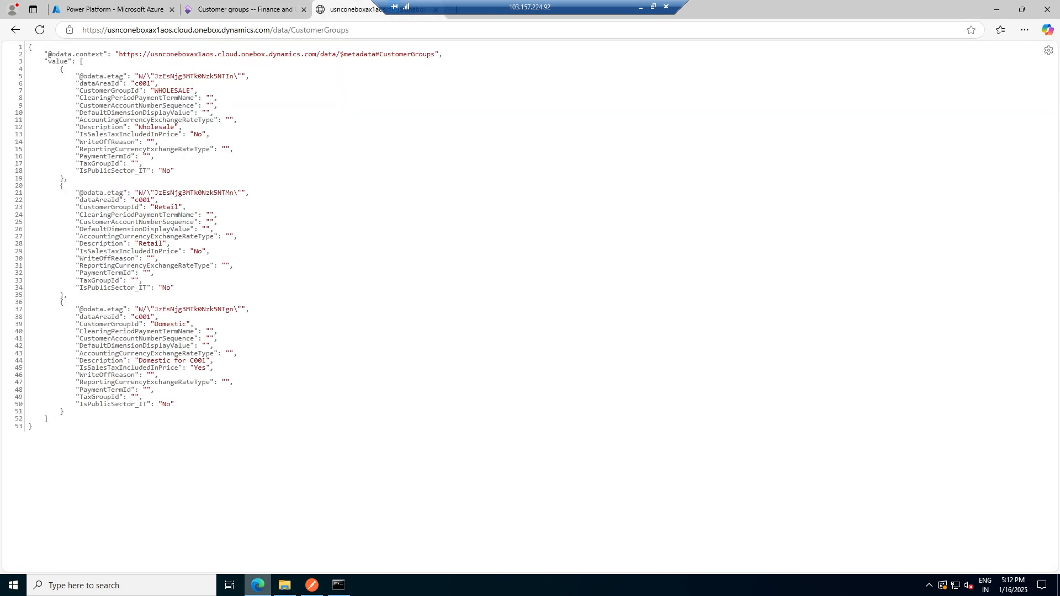
click(243, 9)
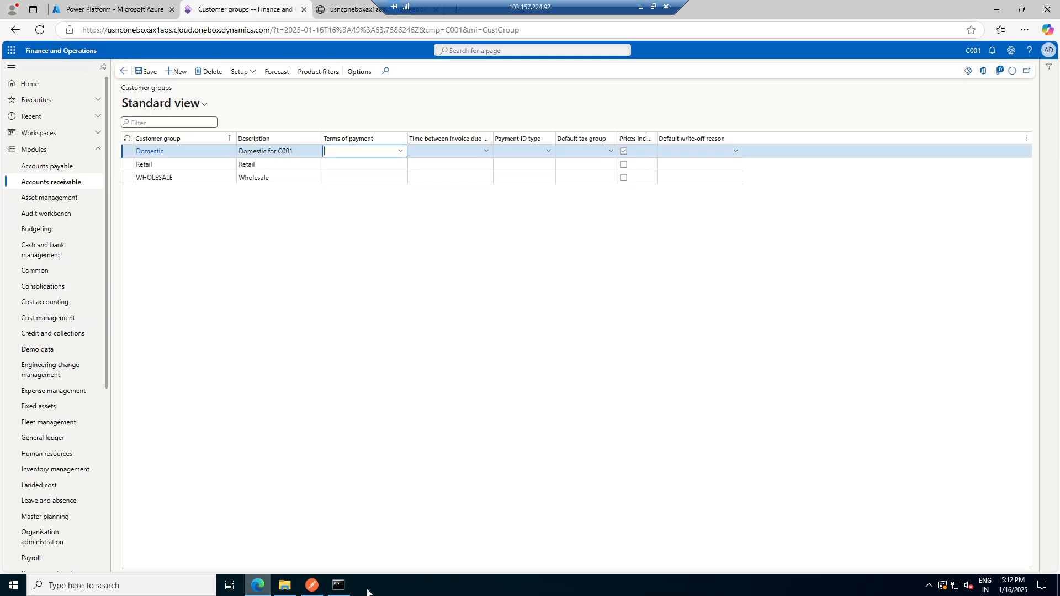
click(312, 586)
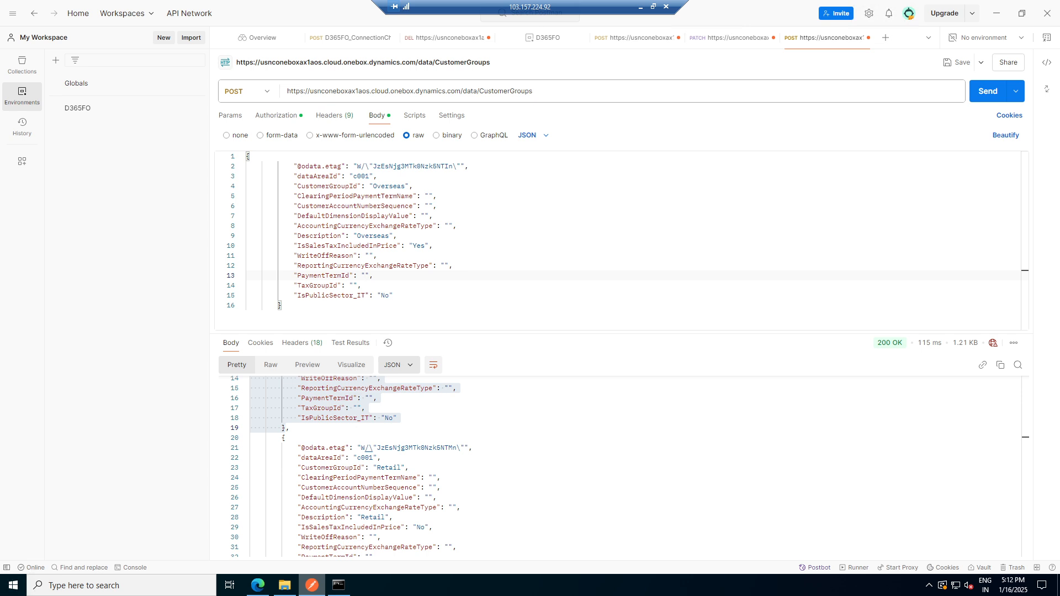
- Set the PaymentTermId to 8D and send the POST request
text(8D)
click(994, 93)
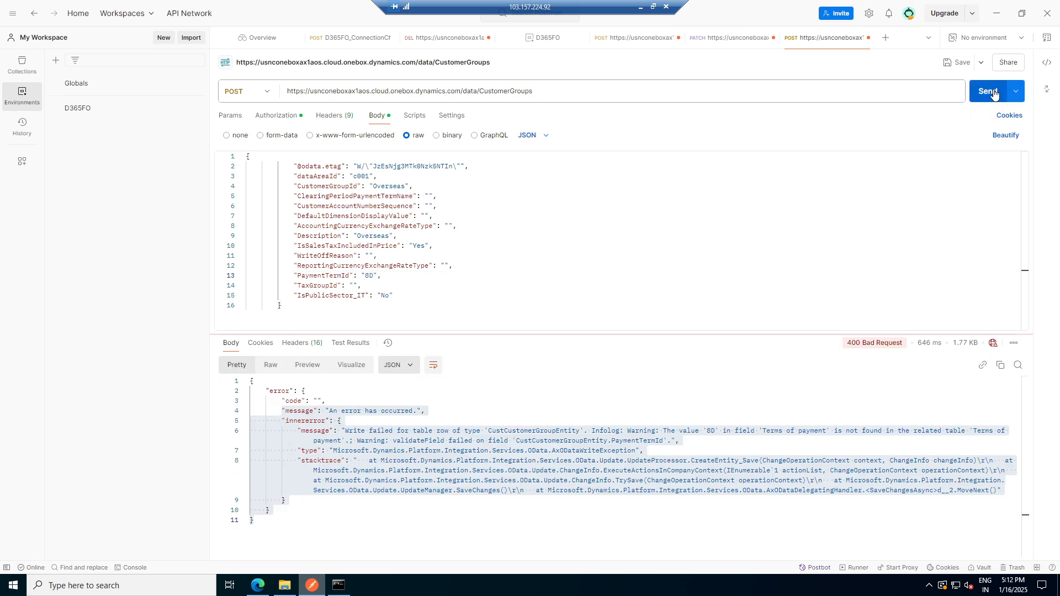
mouse_move(899, 346)
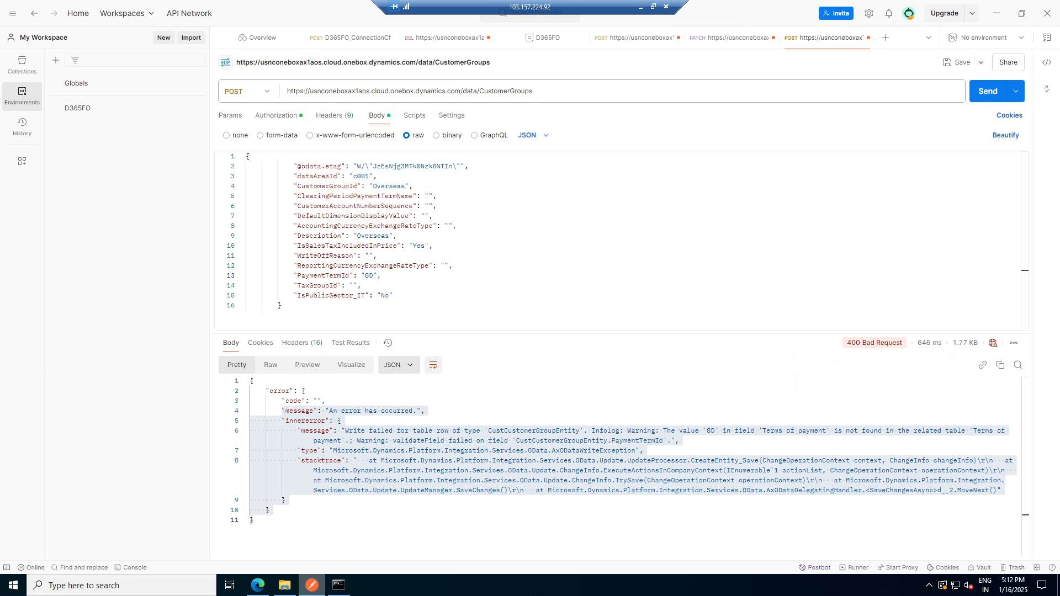
- Change the PaymentTermId to 7D and send the POST request again
click(369, 276)
key(BackSpace)
text(7)
click(988, 94)
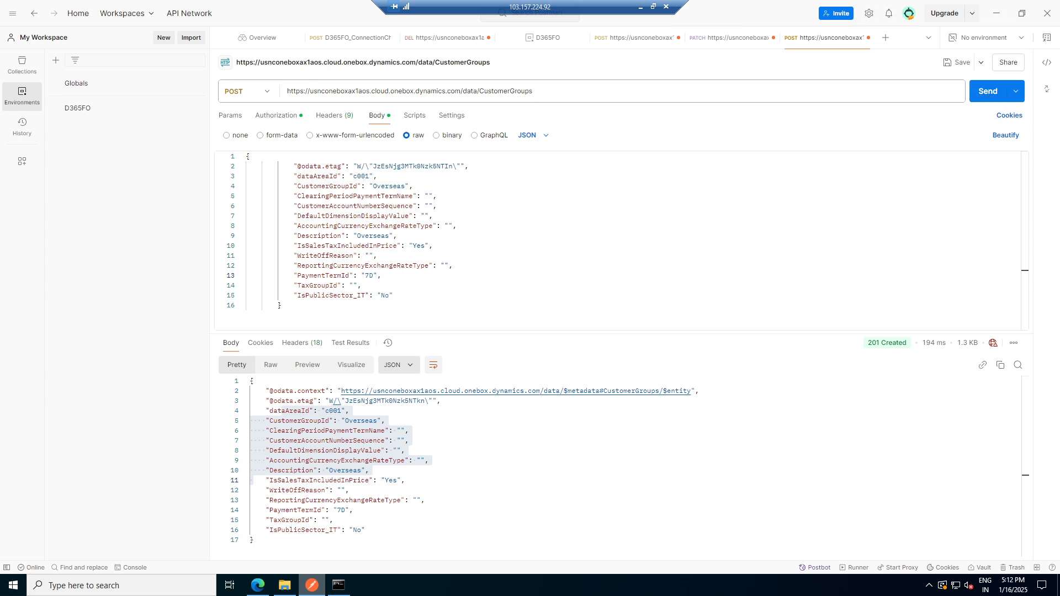
- Refresh the Customer groups form to check for the Overseas group, then return to the request
click(258, 586)
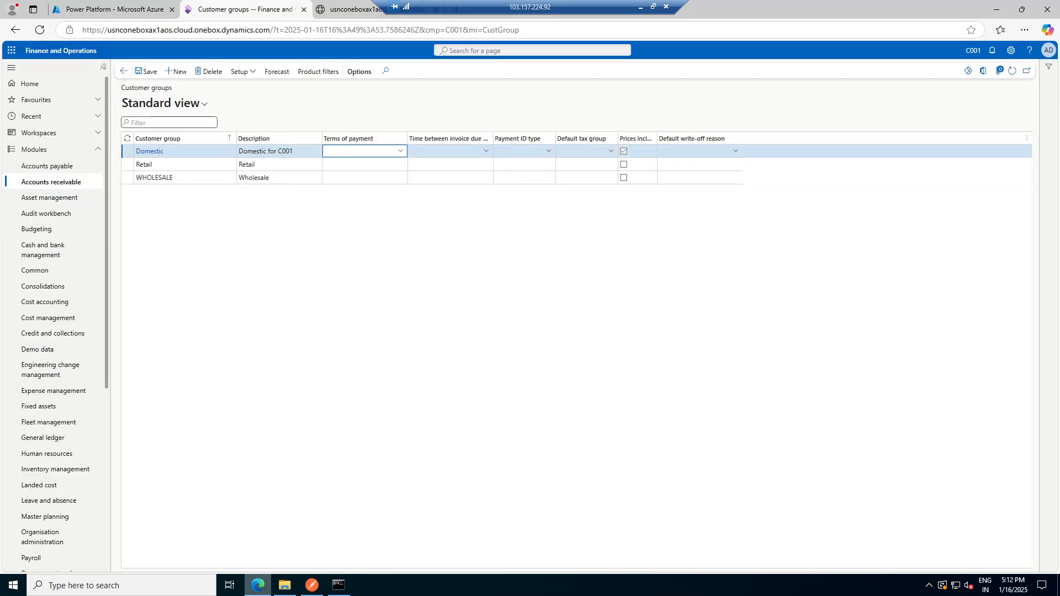
click(1013, 71)
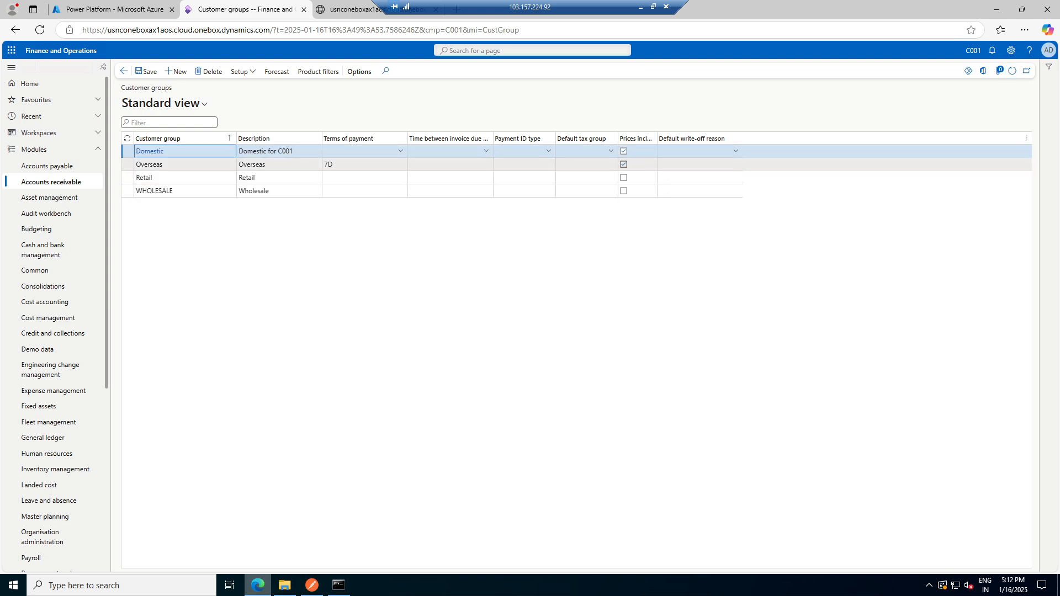
click(279, 164)
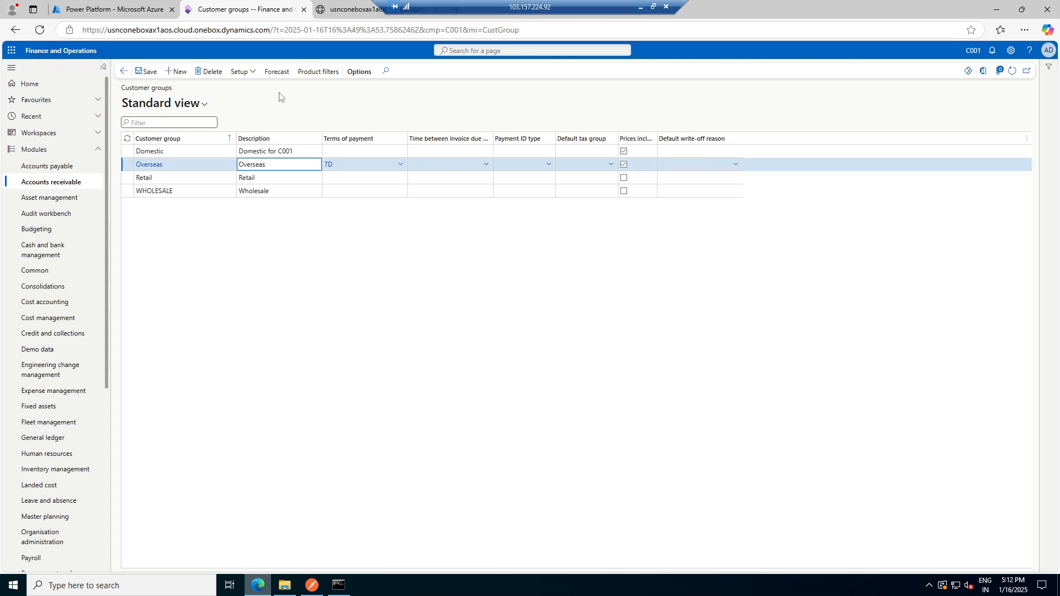
click(312, 585)
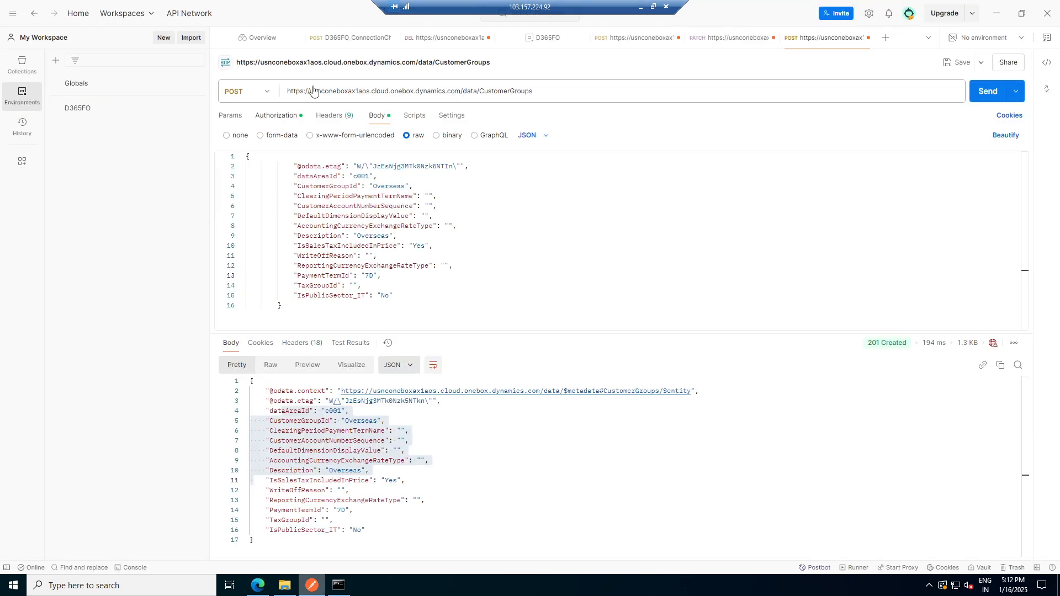
- Switch the request method to PUT and rename the body's CustomerGroupId to Overseas1
click(266, 93)
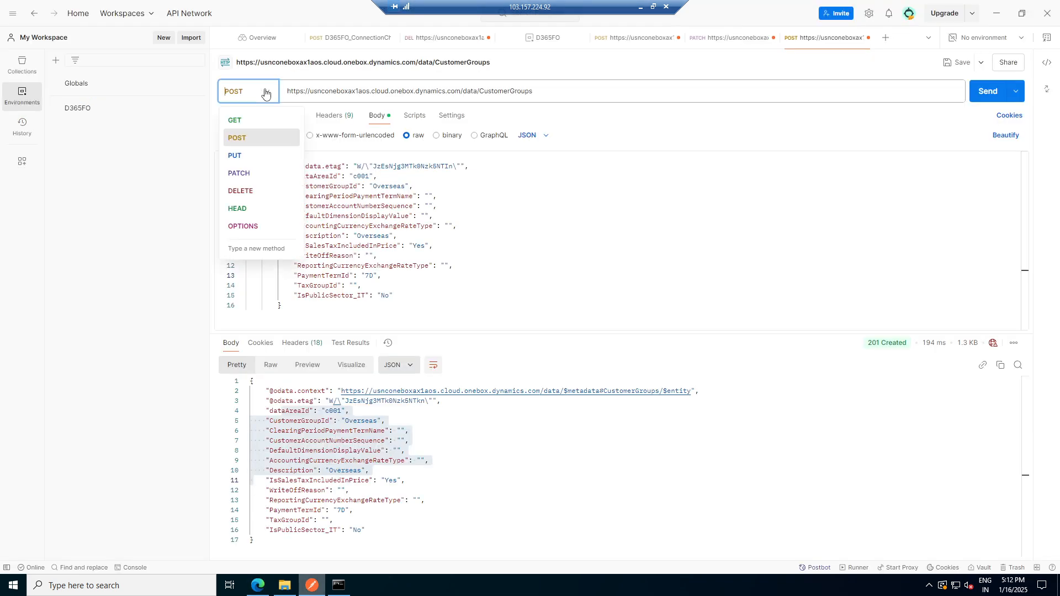
click(235, 158)
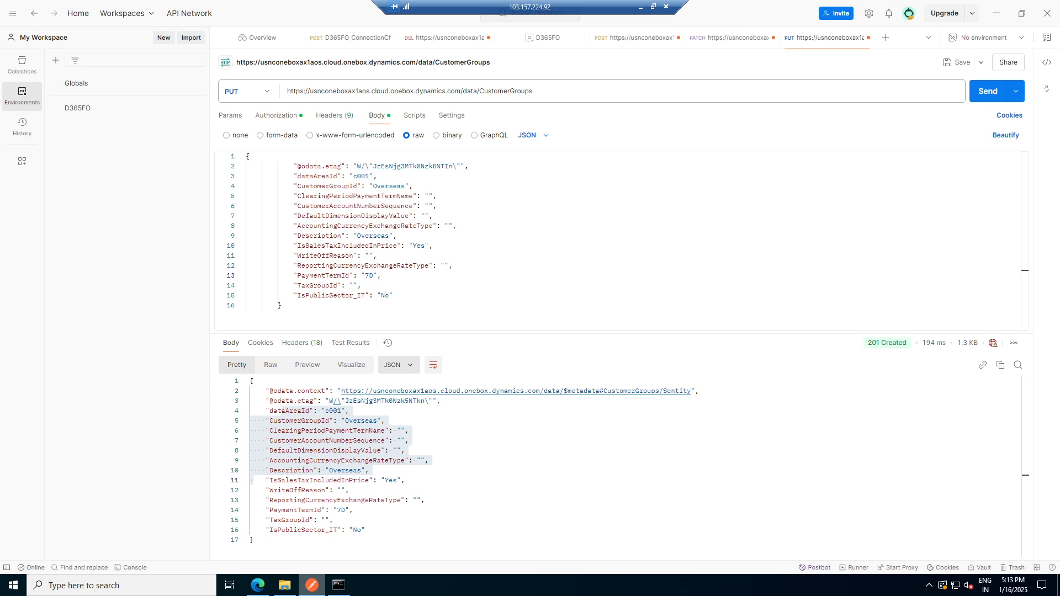
click(405, 187)
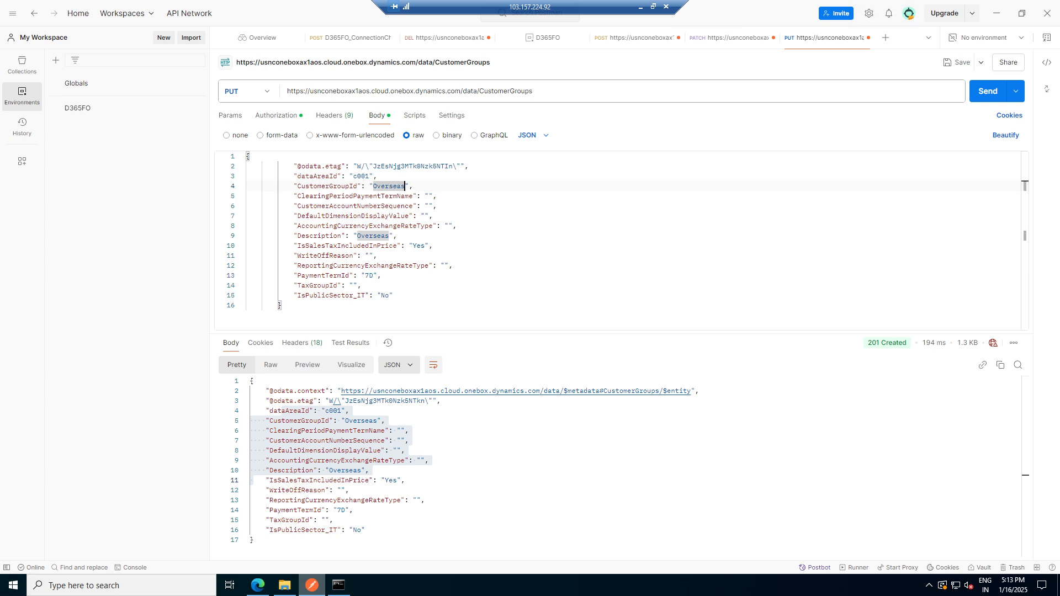
text(-USA)
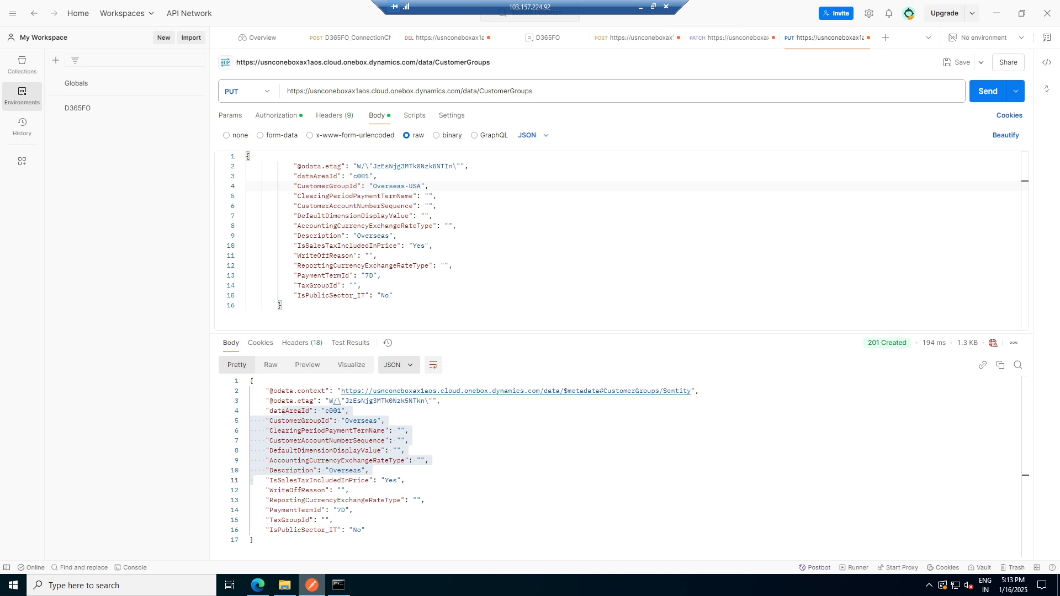
key(BackSpace)
key(BackSpace)
key(BackSpace)
text(ROW)
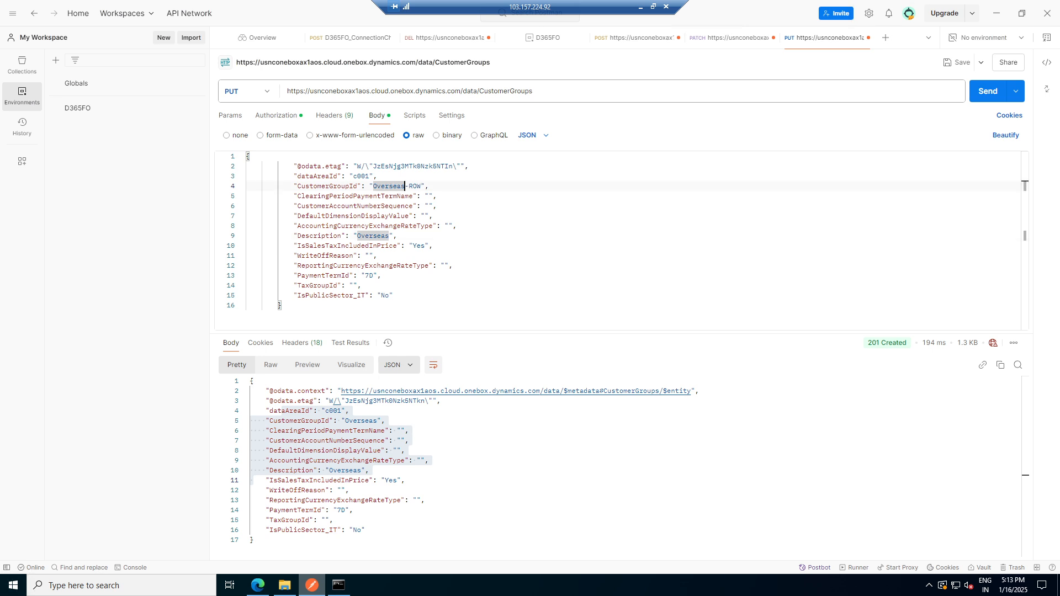
key(Delete)
key(Delete)
key(Delete)
key(Delete)
text(1)
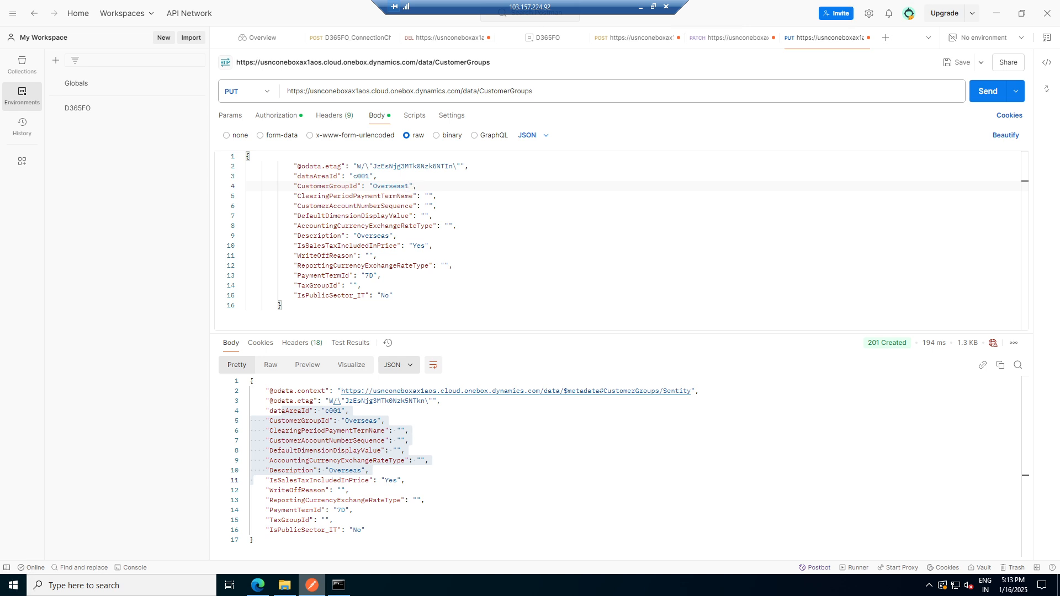
- Set the Description to Overseas ROW and send the PUT request
click(389, 236)
text(ROW)
click(987, 95)
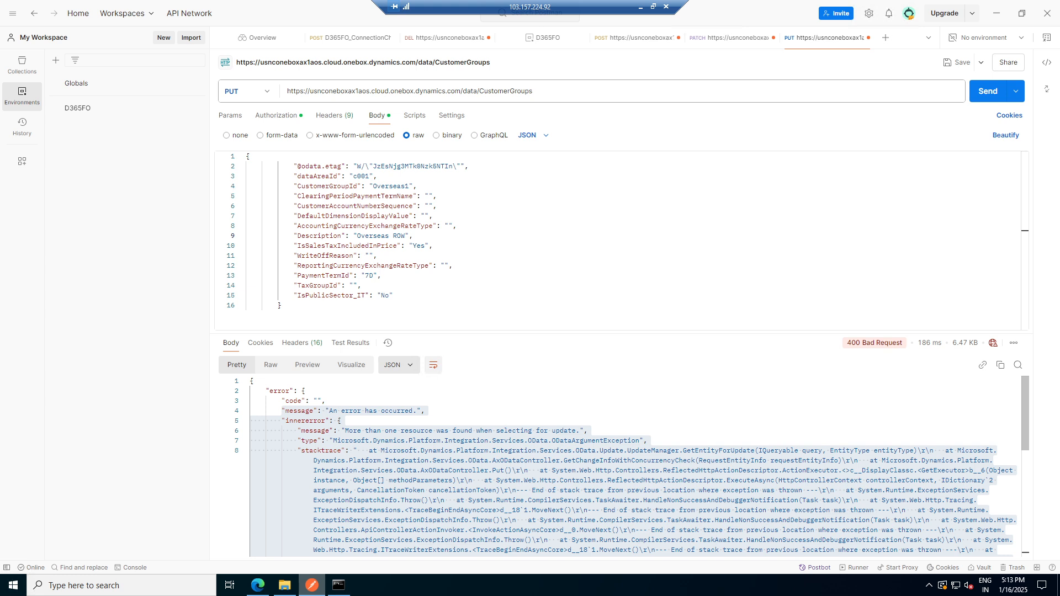
- Target the URL at CustomerGroups(CustomerGroupId='DOMESTIC',dataAreaId='c001') and change the body's CustomerGroupId back to Overseas
click(534, 90)
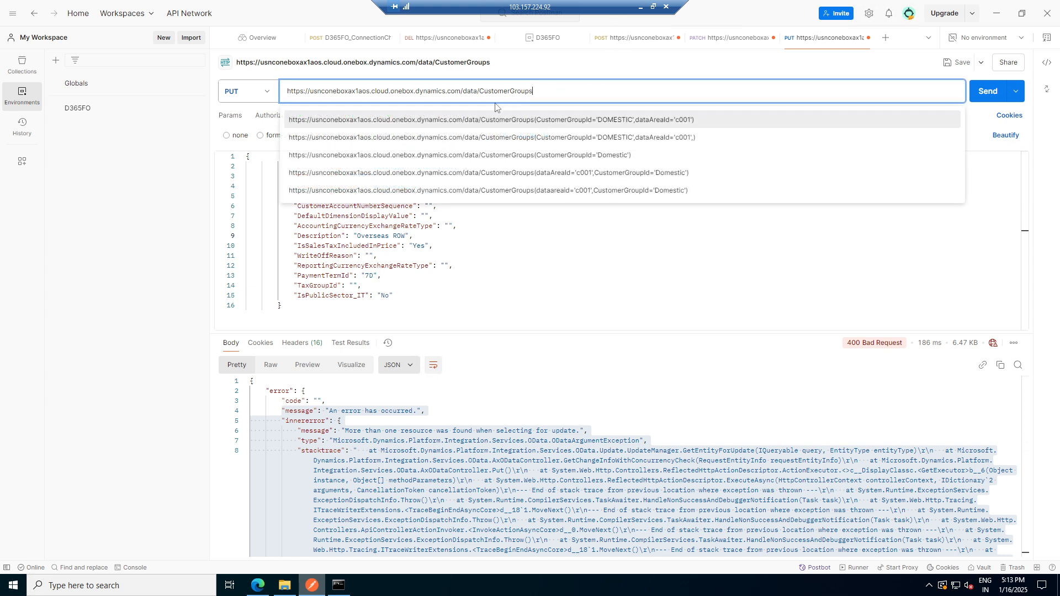
click(599, 122)
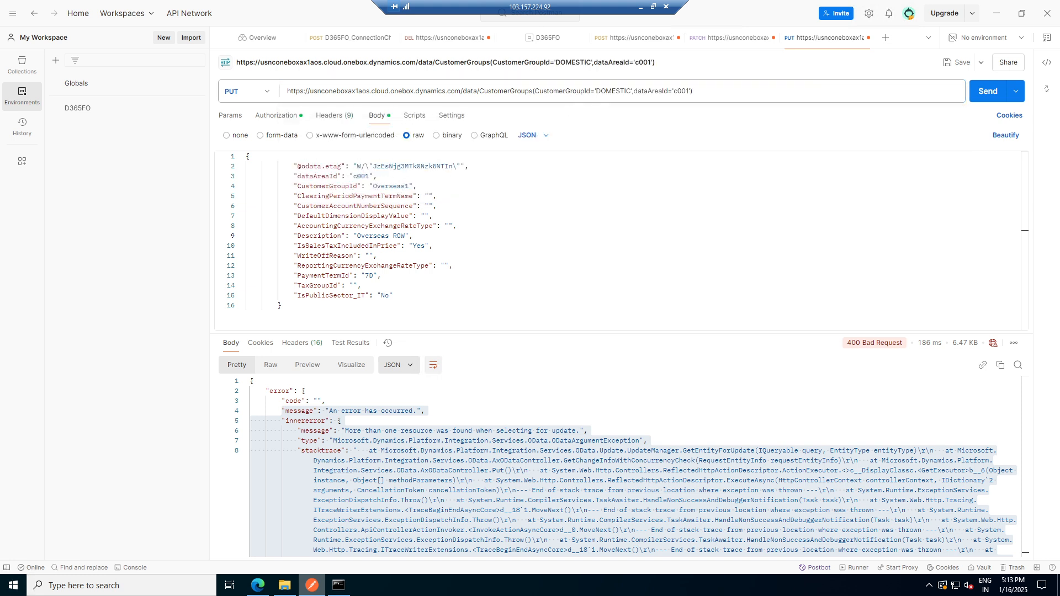
click(630, 91)
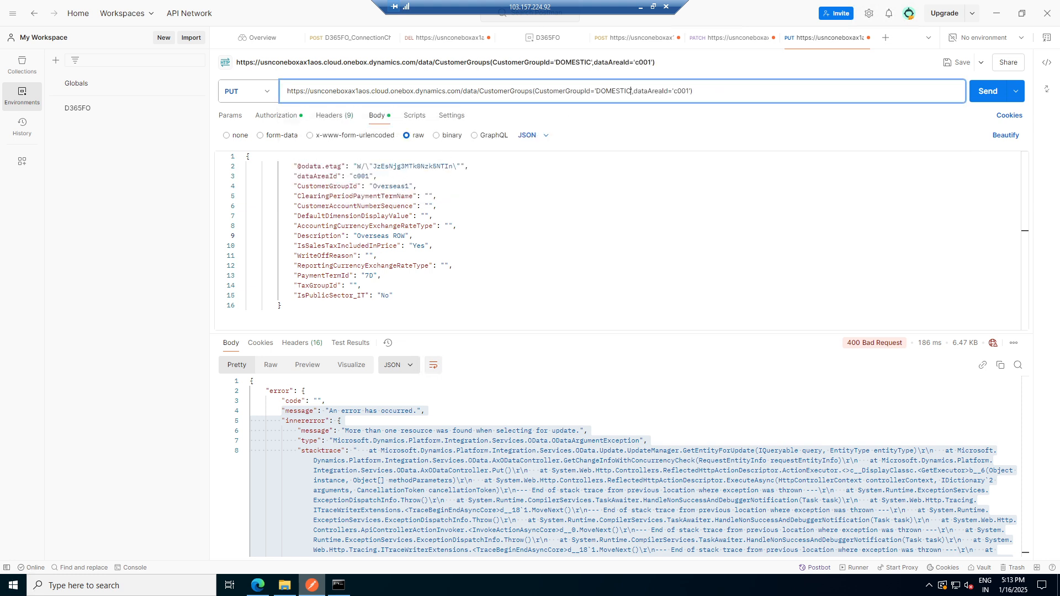
click(409, 186)
key(BackSpace)
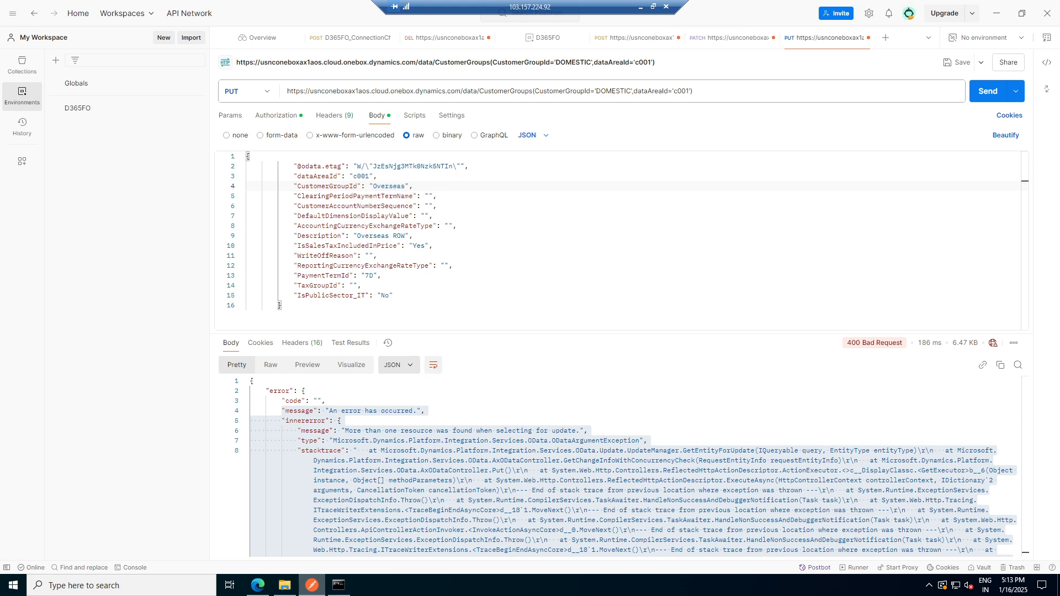
- Replace DOMESTIC in the request URL with Overseas and send the PUT request
key(ctrl+shift+Left)
key(ctrl+c)
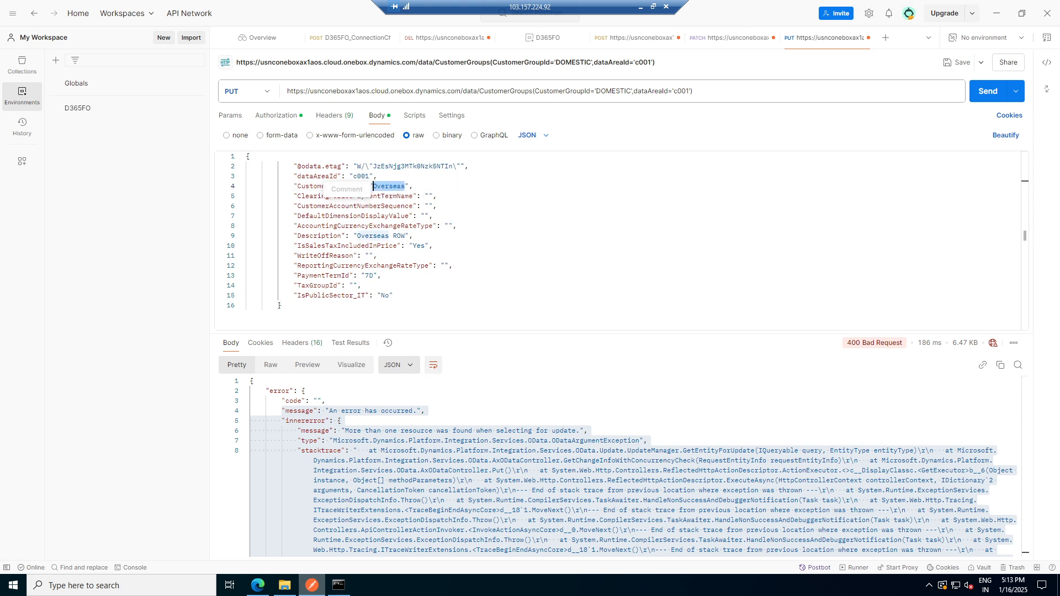
double_click(613, 91)
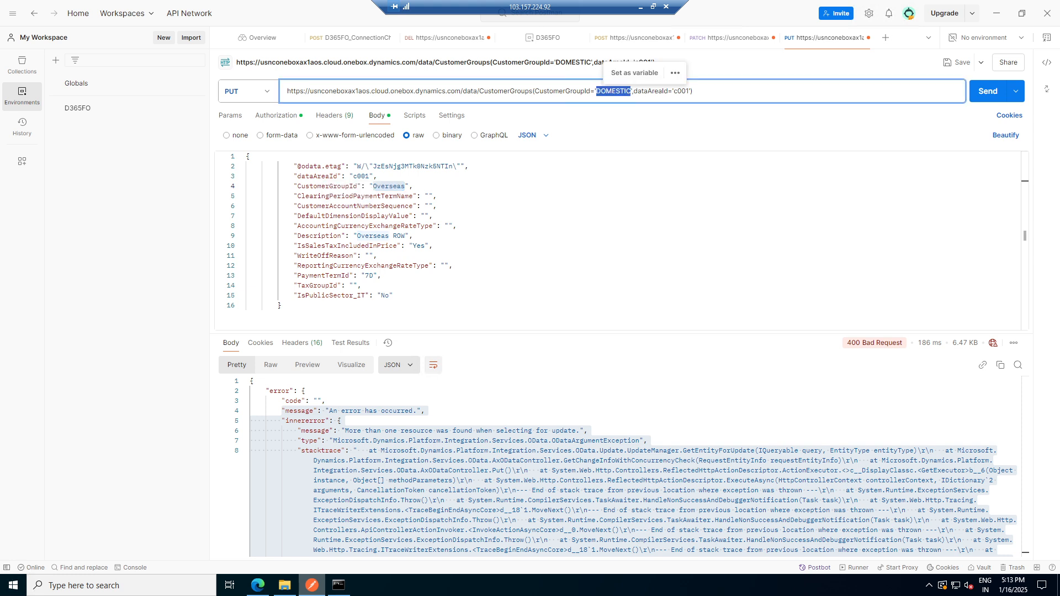
key(ctrl+v)
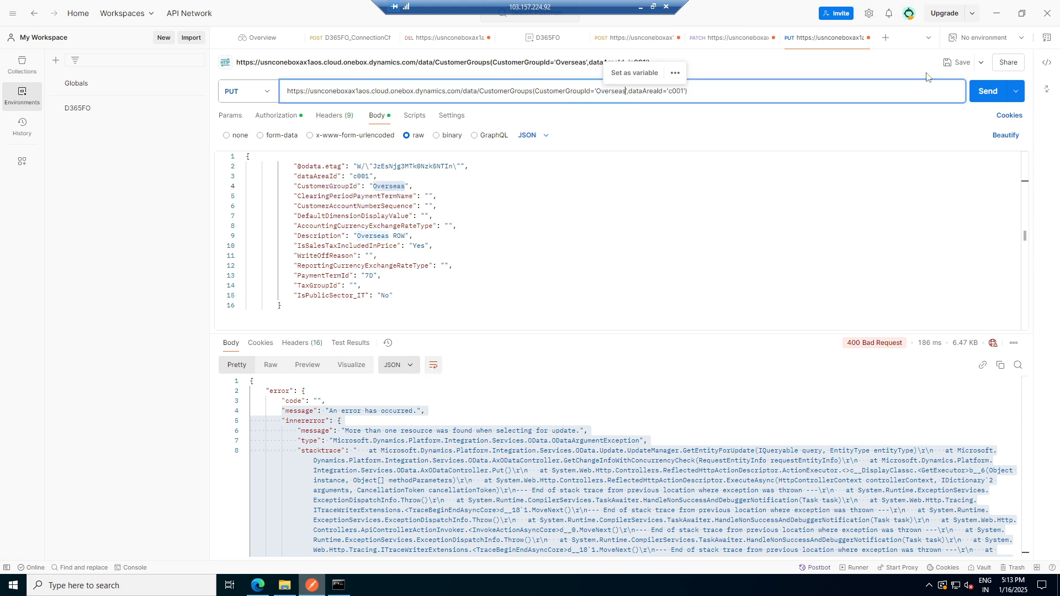
click(984, 92)
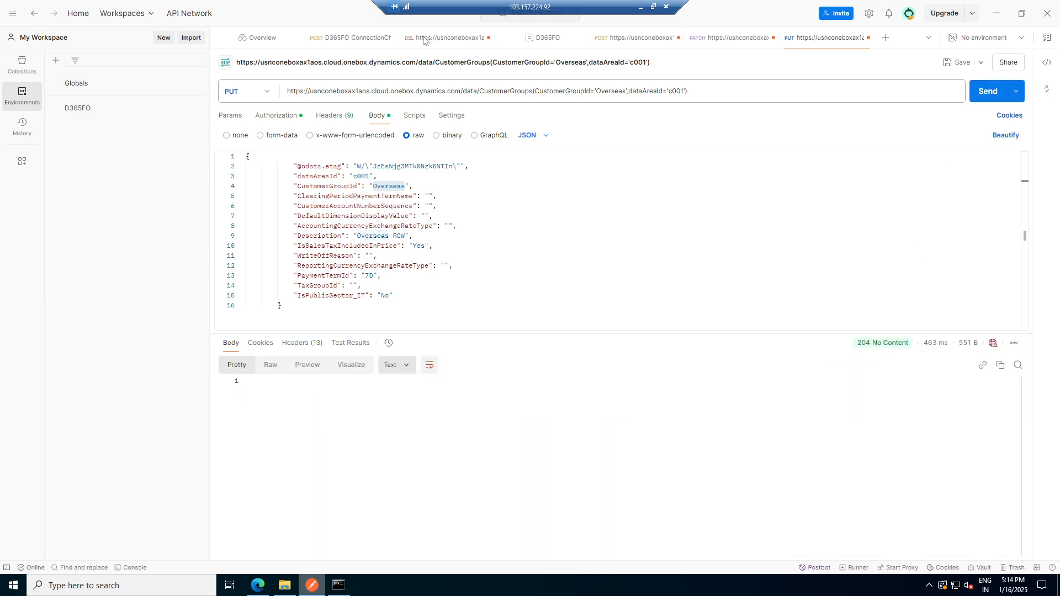
- Refresh the Customer groups form to check the Overseas group's description, then return to the request
click(257, 585)
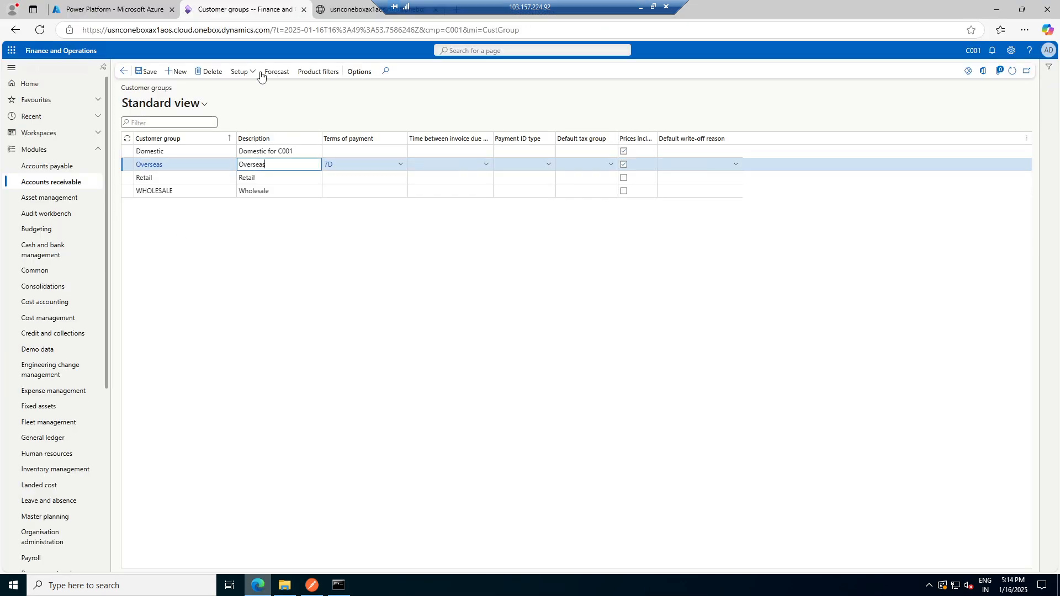
click(1012, 70)
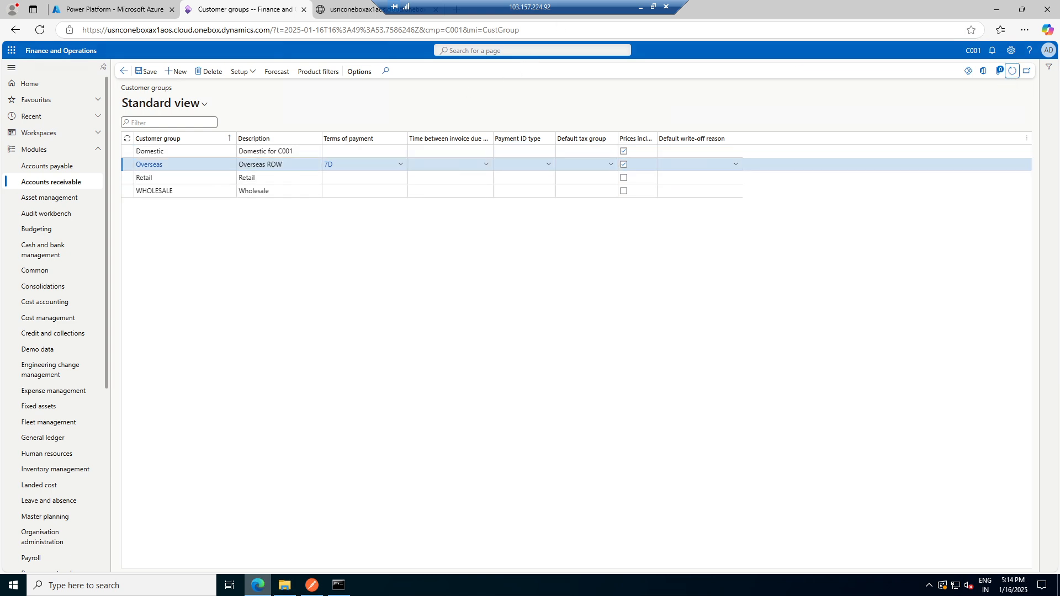
click(312, 585)
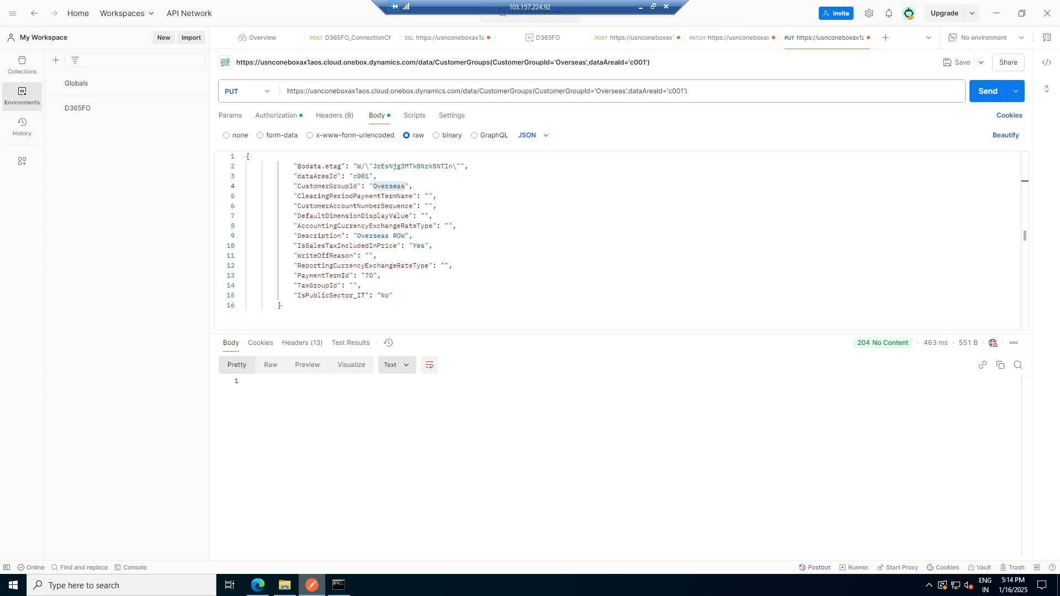
- Change the body's CustomerGroupId to Overseas1 and send the PUT request again
drag(405, 186, 373, 187)
key(ctrl+z)
click(412, 236)
double_click(403, 186)
key(Right)
text(1)
click(987, 91)
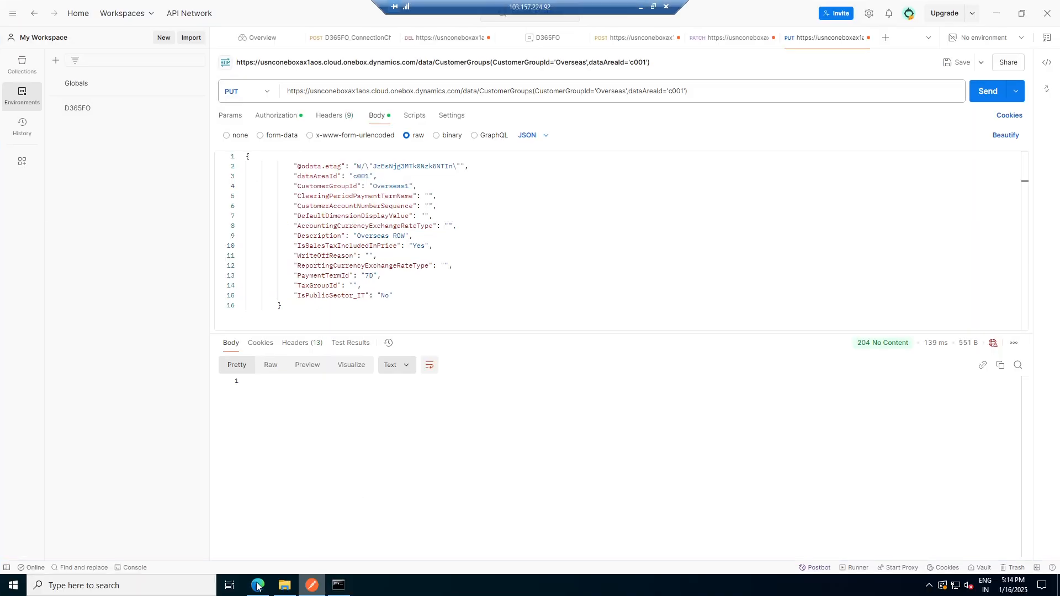
- Select the Overseas row in the Customer groups form and refresh the form
click(258, 585)
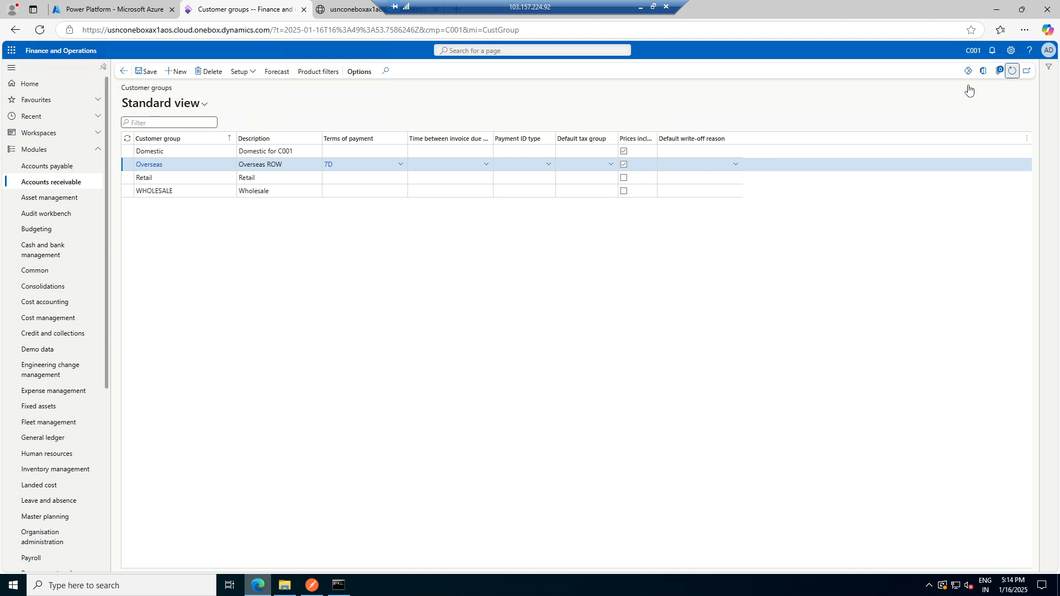
click(187, 169)
click(1013, 72)
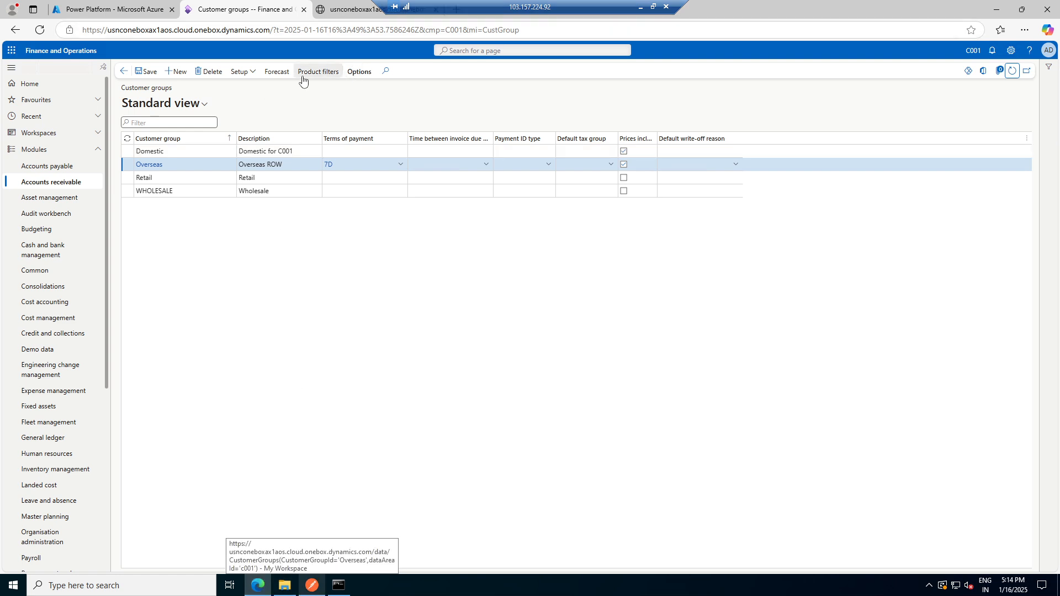
- Open the Overseas group's record information and its Rename dialog, then cancel and close the pane
click(357, 72)
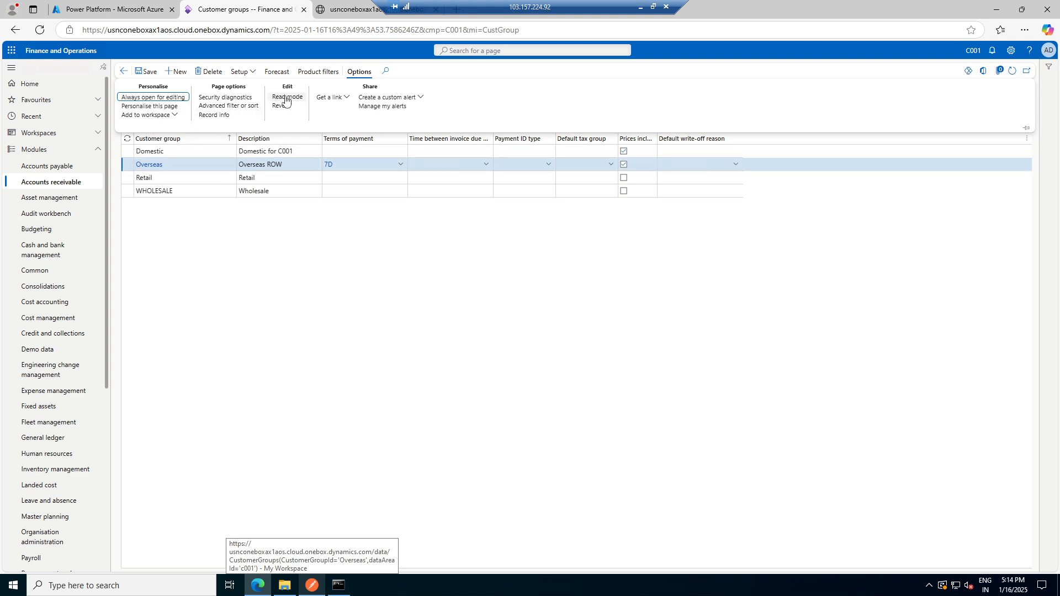
click(213, 115)
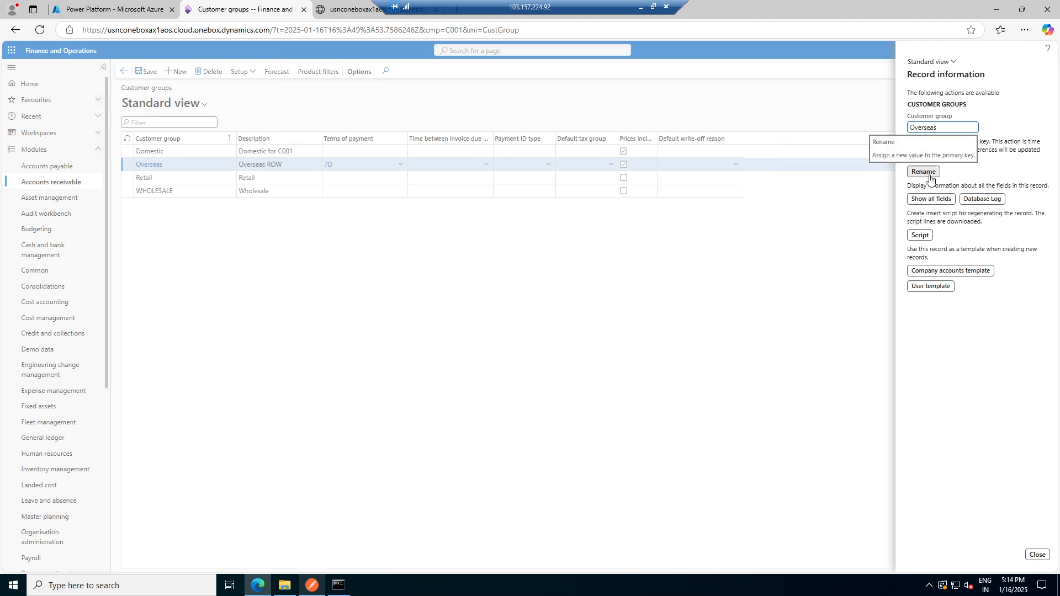
click(930, 174)
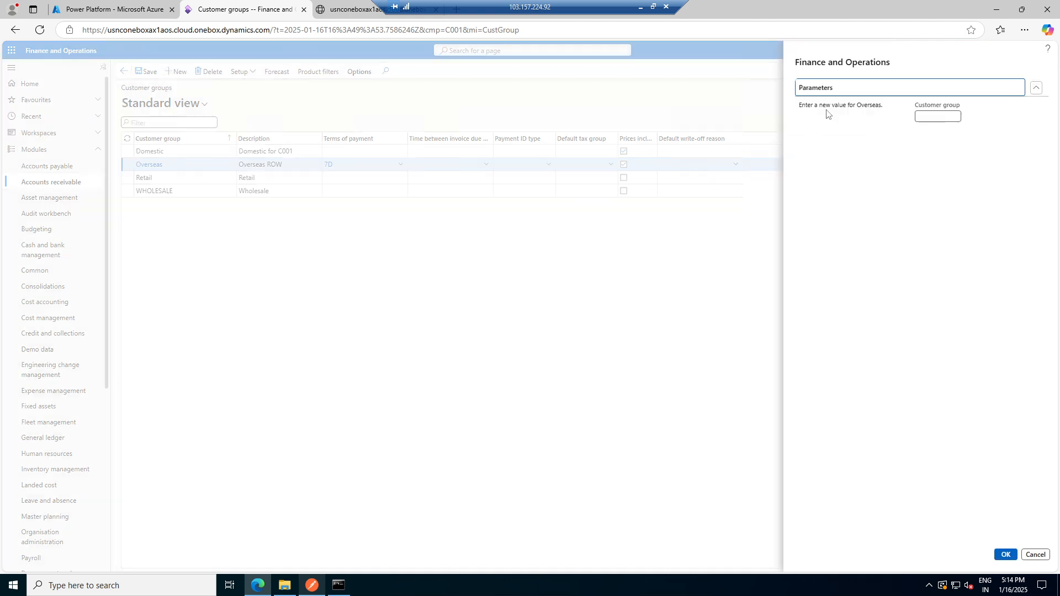
click(1034, 554)
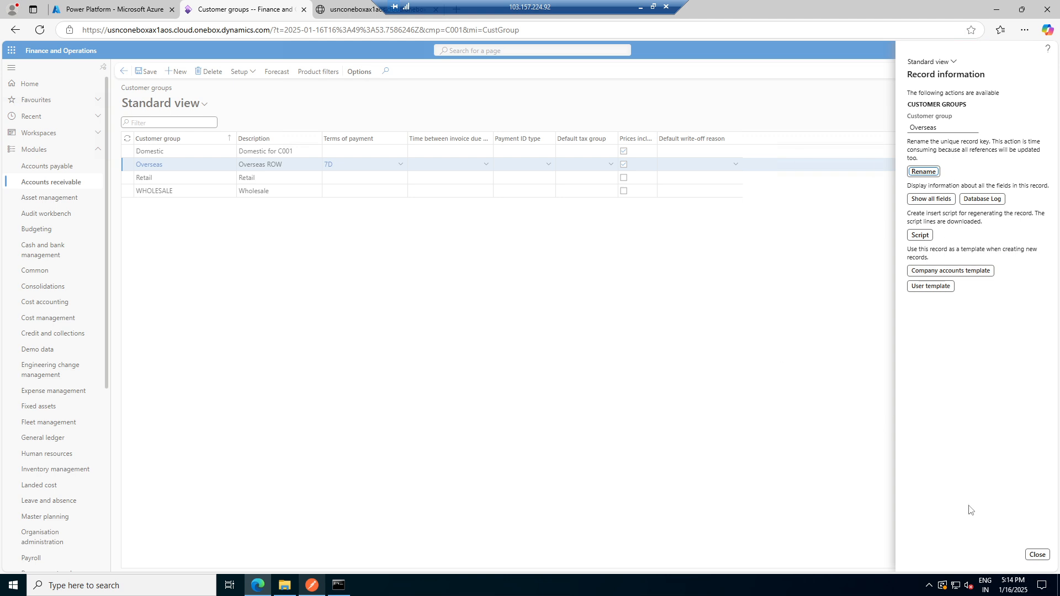
click(1037, 554)
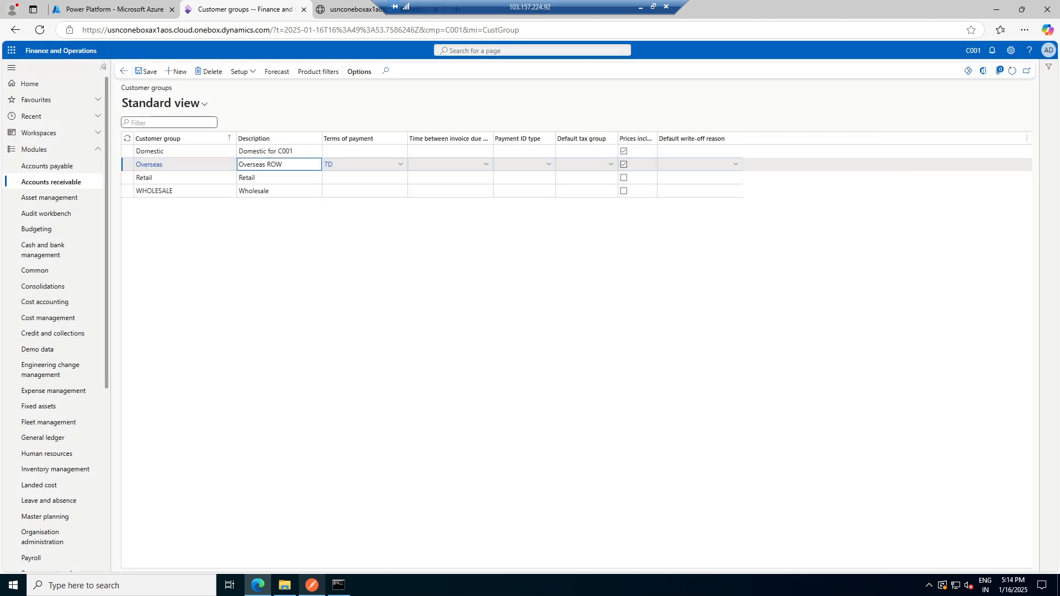
- Switch the request method to DELETE and send the request for the Overseas customer group
drag(427, 3, 648, 4)
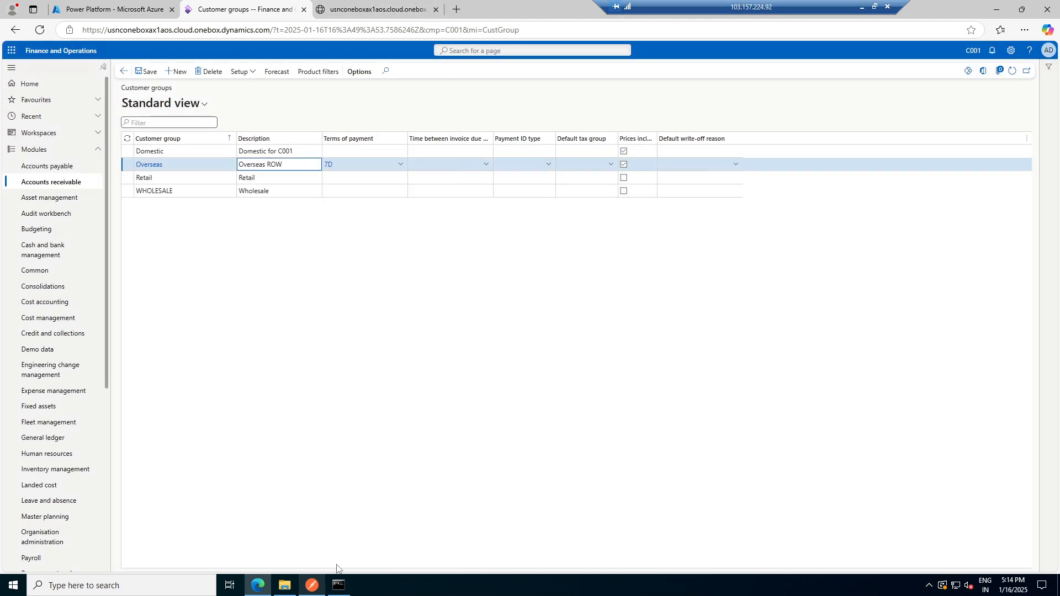
click(312, 586)
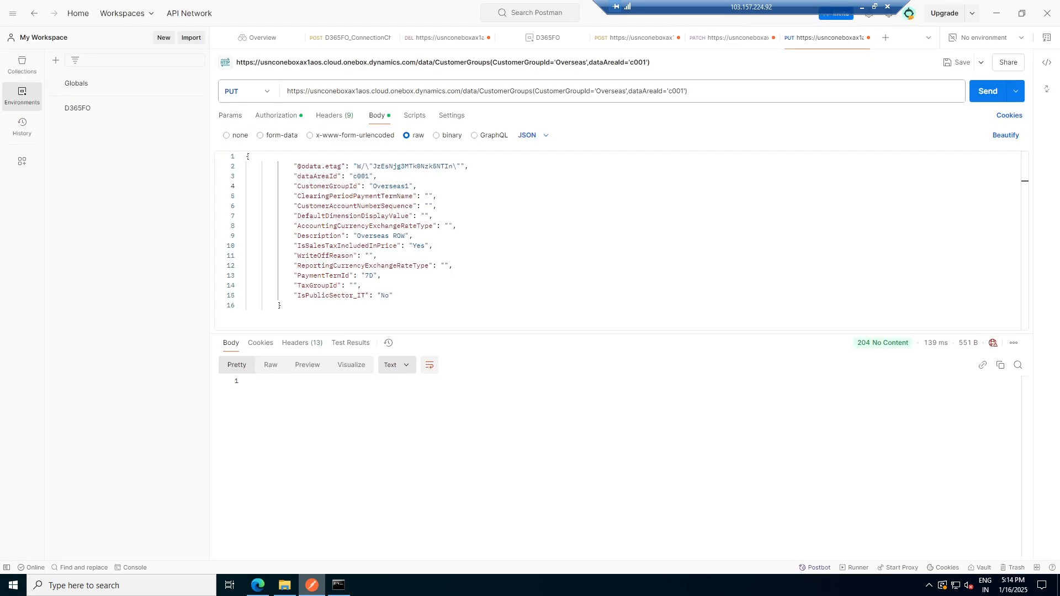
click(245, 92)
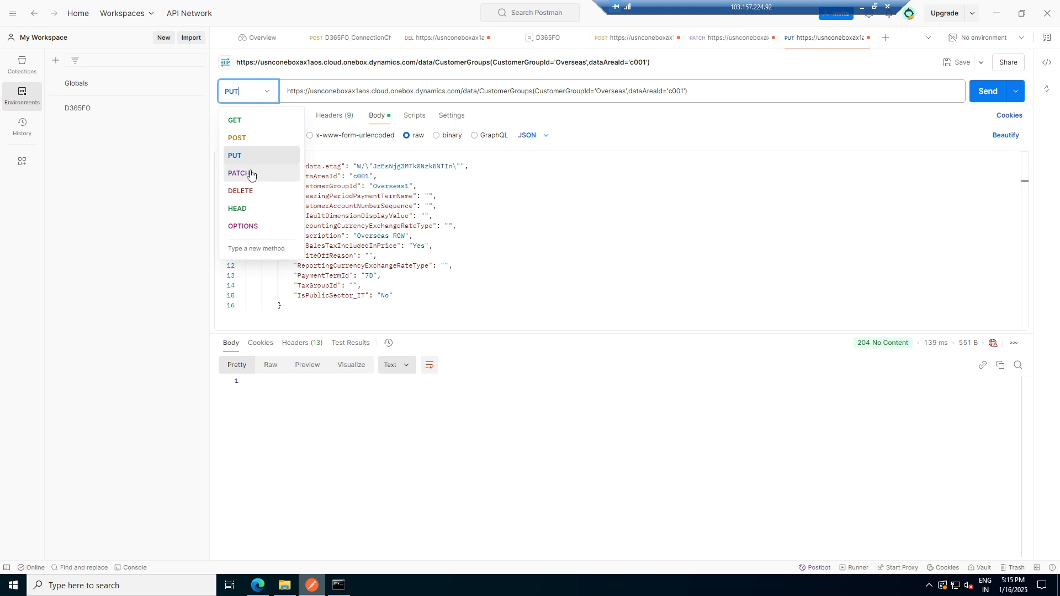
click(254, 197)
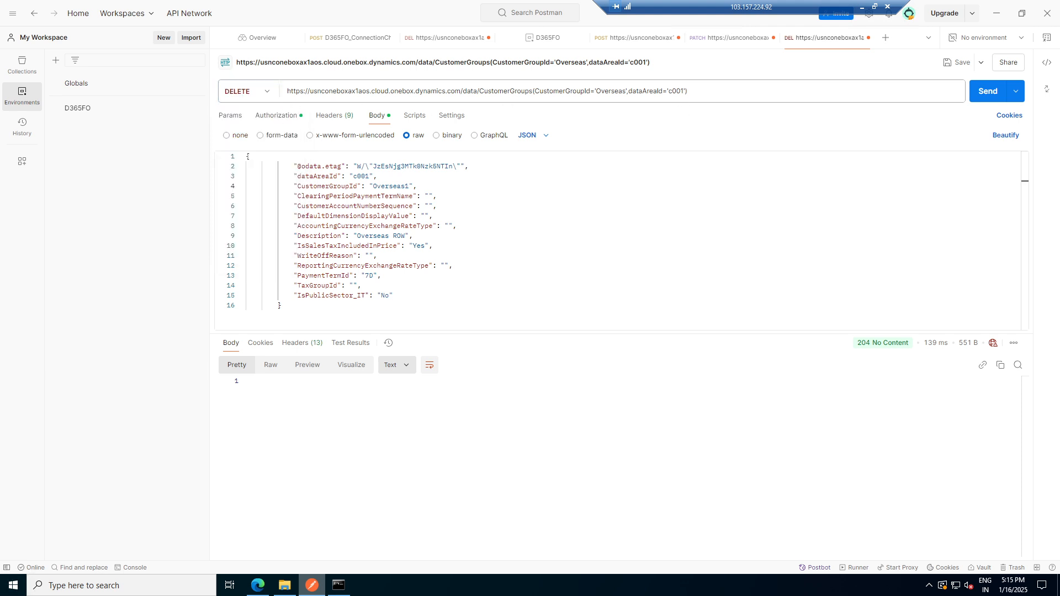
click(987, 94)
- Refresh the Customer groups form and view the OData CustomerGroups page to check the deletion, then return to the request
key(alt+Tab)
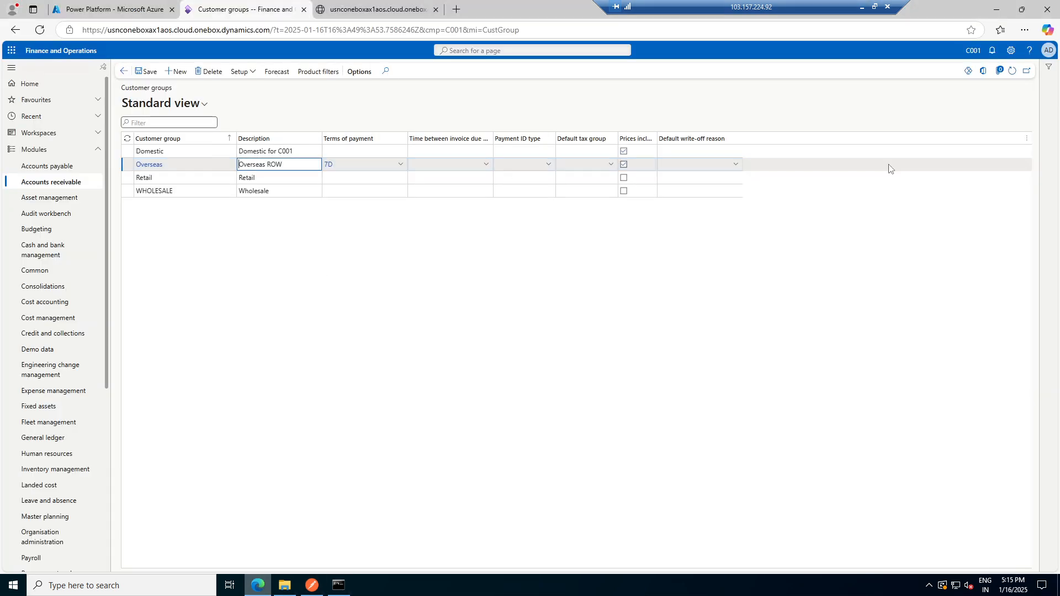
click(1012, 71)
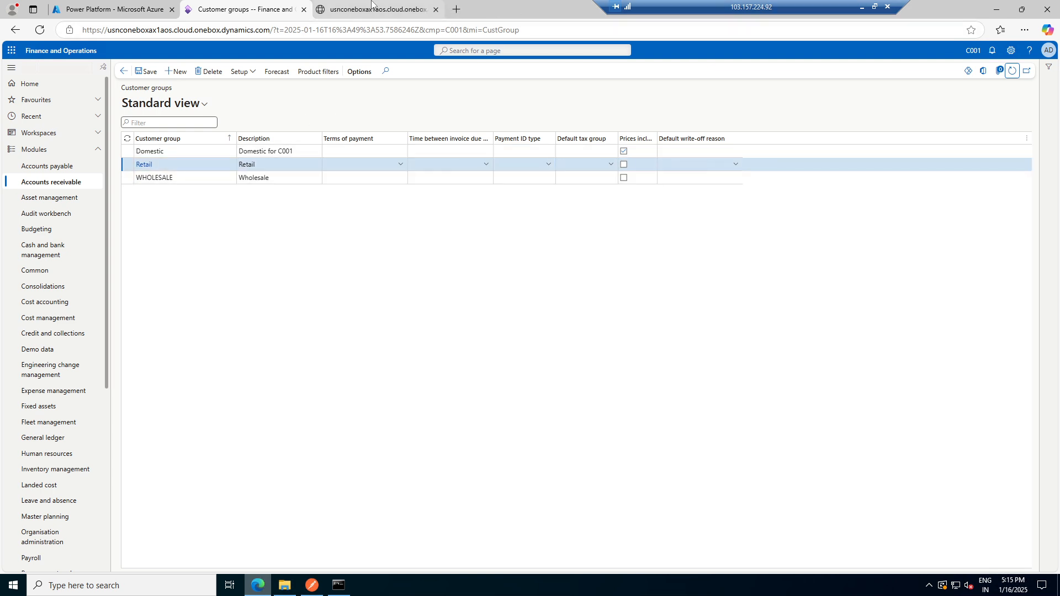
click(371, 6)
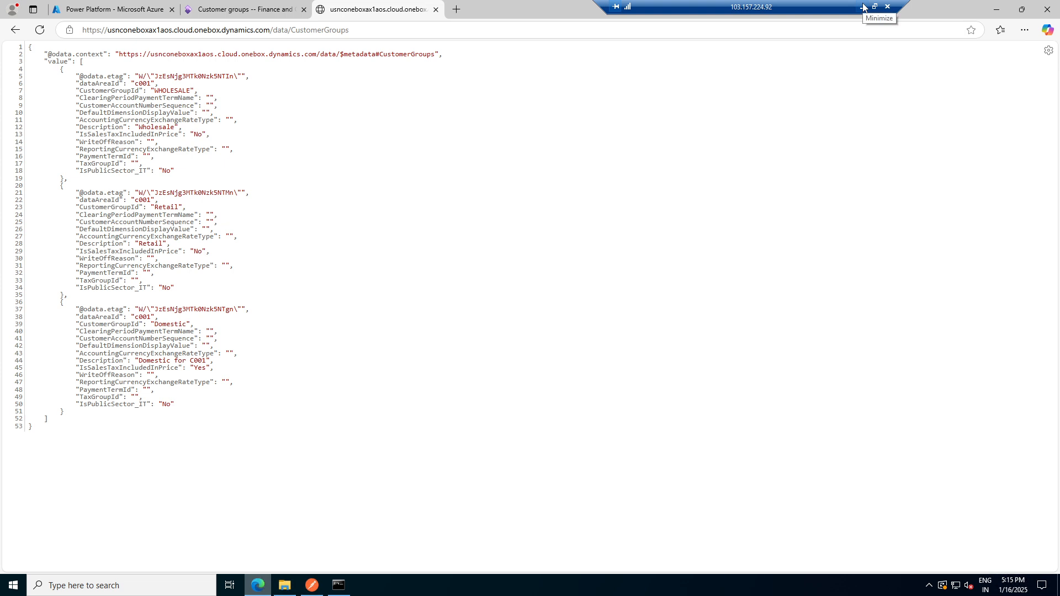
click(238, 8)
key(alt+Tab)
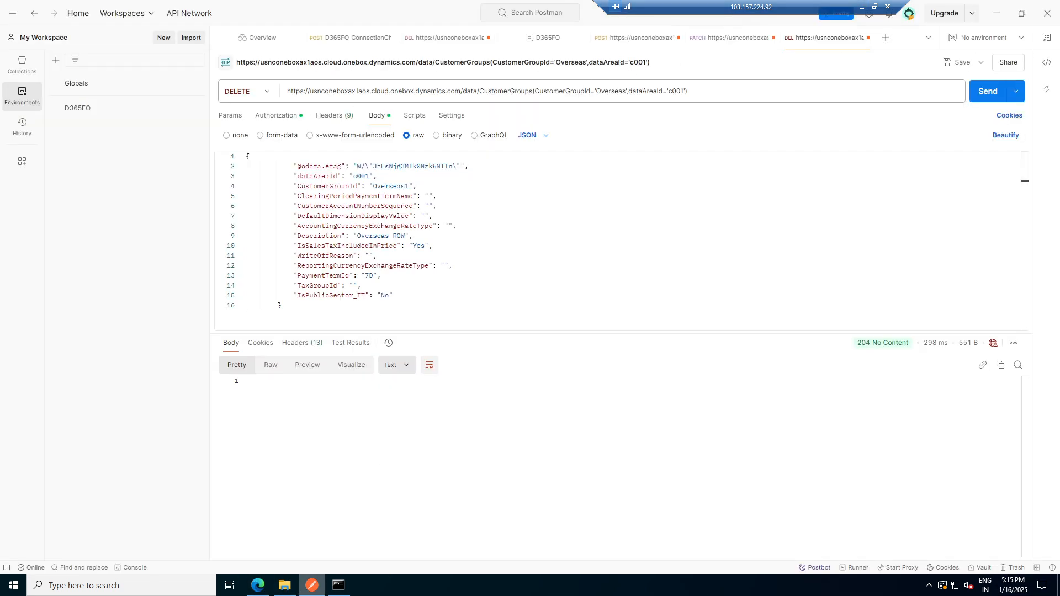
- Switch the method to POST, trim the URL to end at /data/CustomerGroups, and send the request
click(246, 91)
click(234, 117)
drag(688, 91, 534, 91)
click(246, 91)
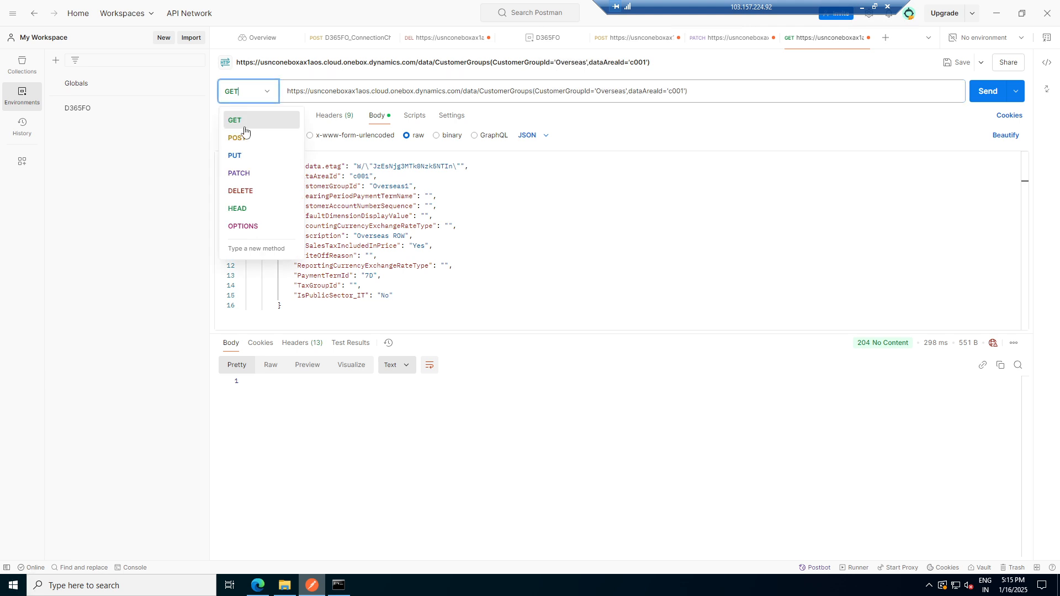
click(241, 136)
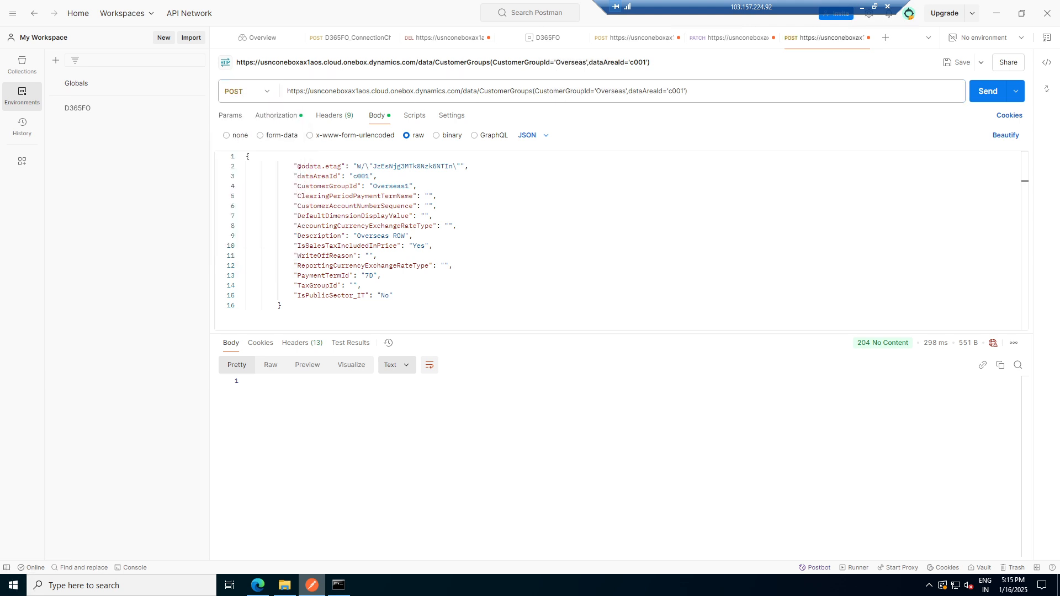
mouse_move(537, 91)
mouse_down()
mouse_move(684, 90)
mouse_move(533, 91)
mouse_up()
click(697, 91)
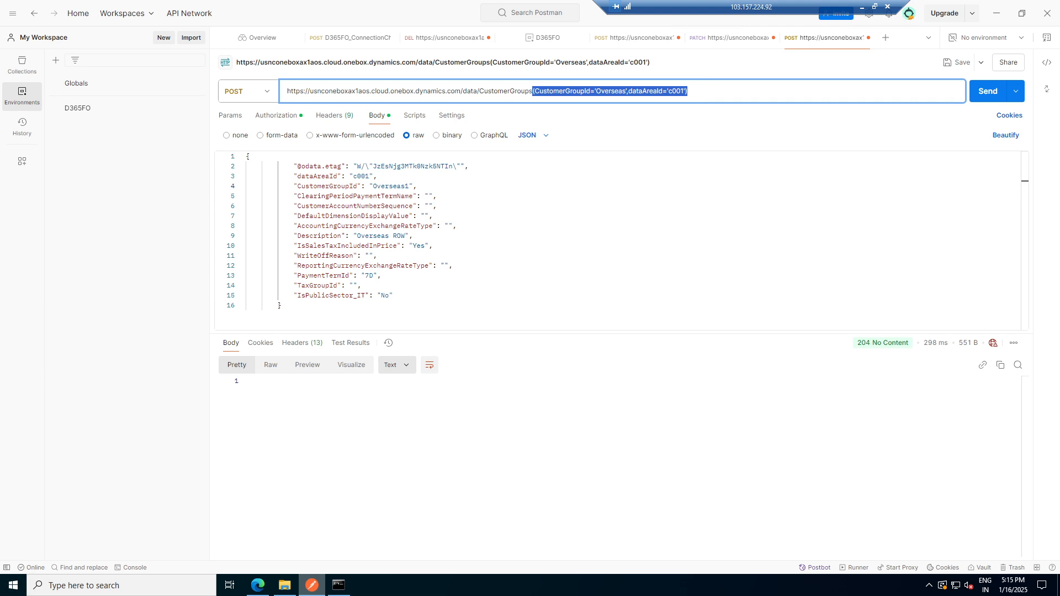
key(BackSpace)
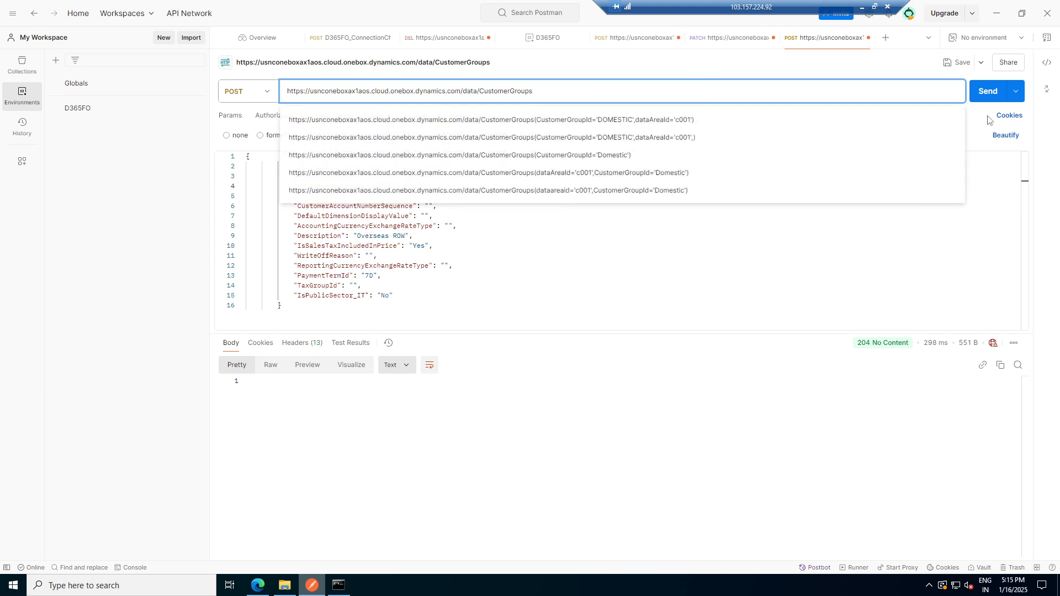
click(987, 93)
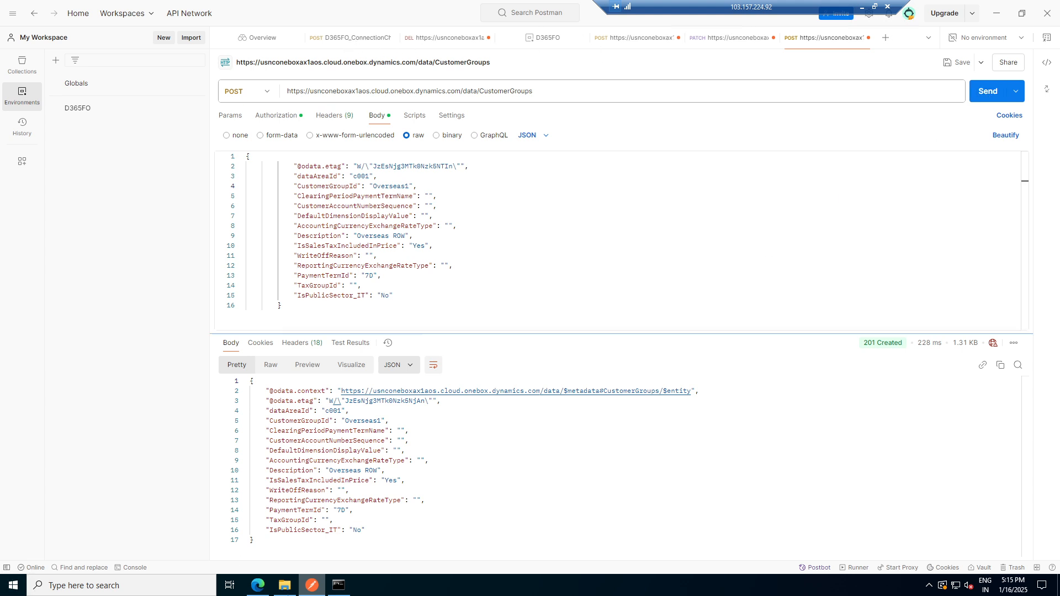
- Reload the OData CustomerGroups page in the browser to check for the Overseas1 group
click(258, 585)
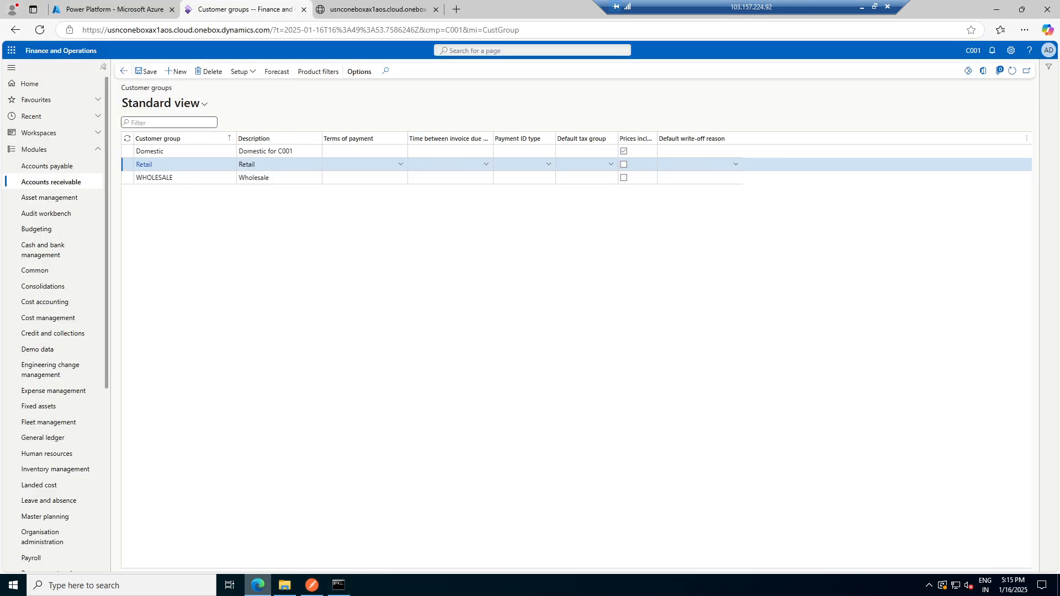
click(378, 9)
key(ctrl+l)
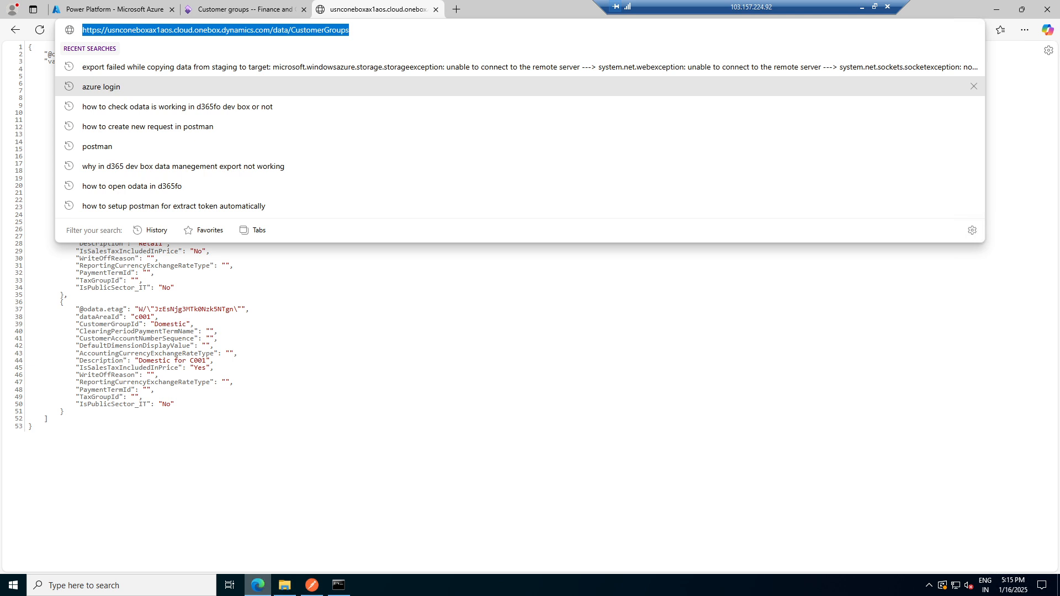
key(Return)
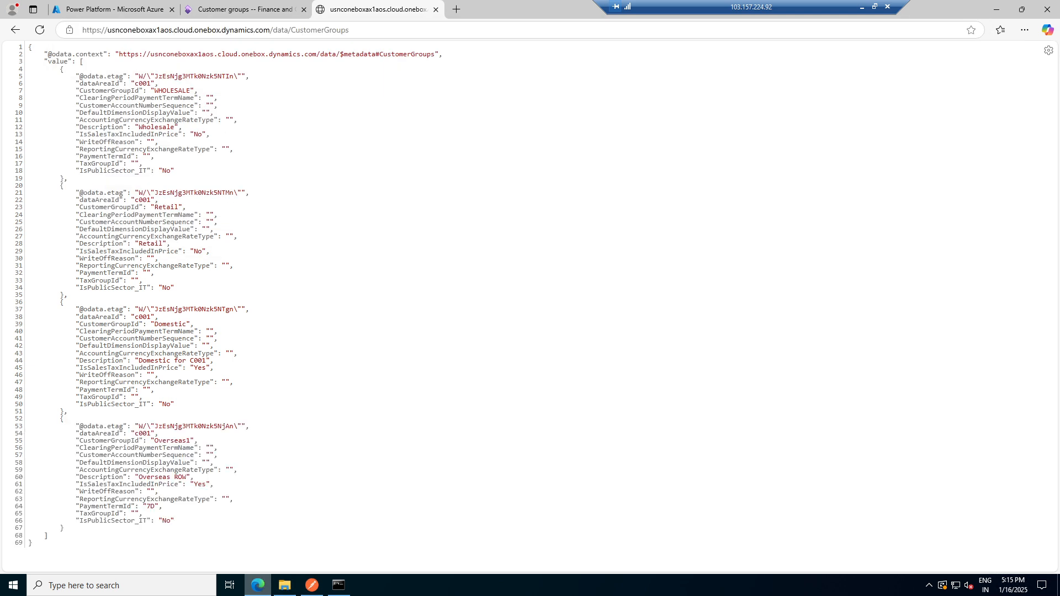
- Switch to the presentation and open the final Thank You slide
click(861, 8)
scroll(108, 407, down, 10)
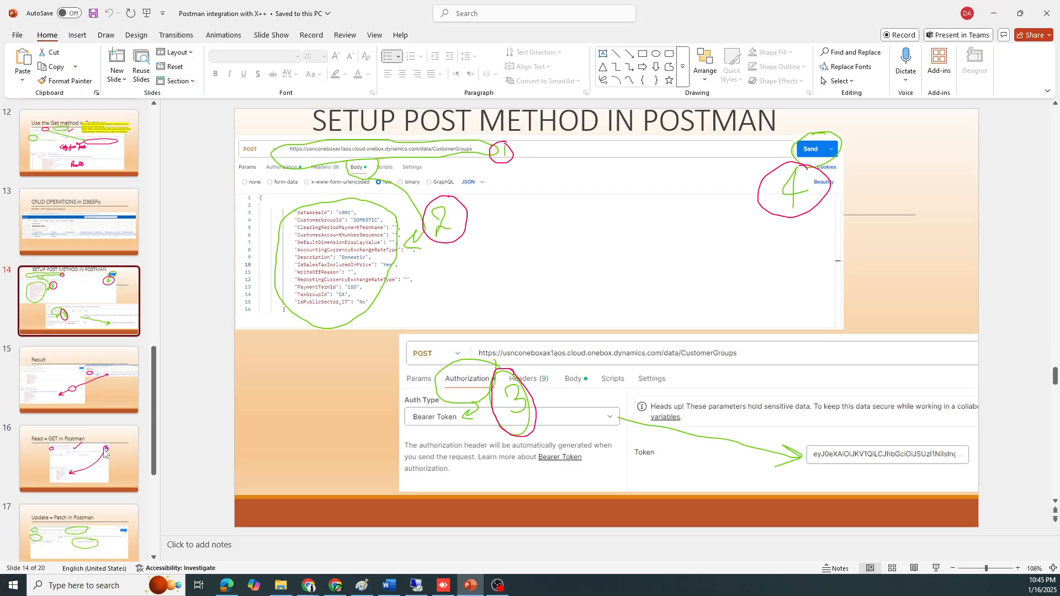
click(78, 508)
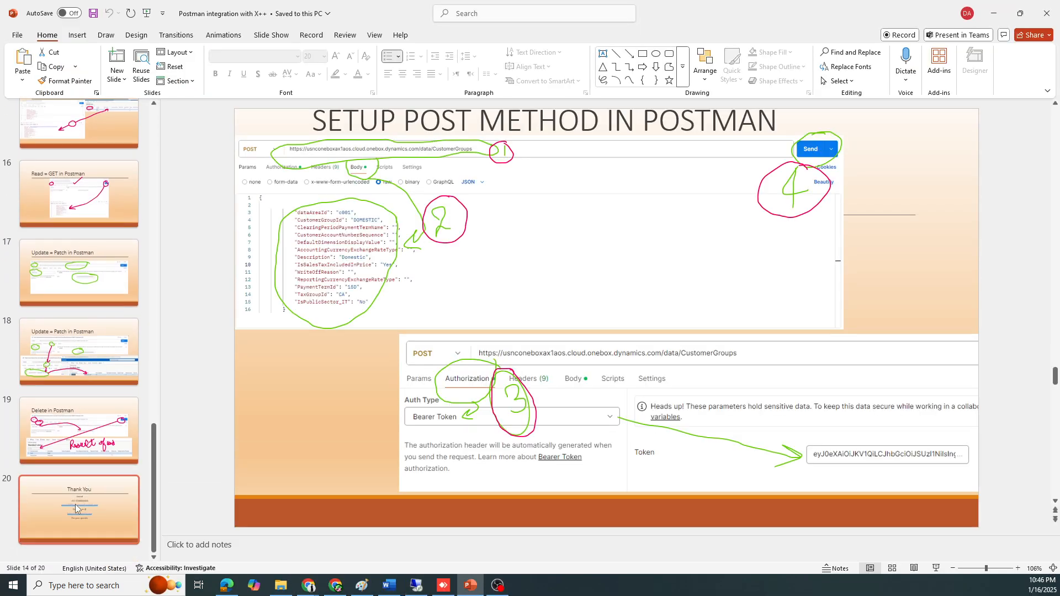